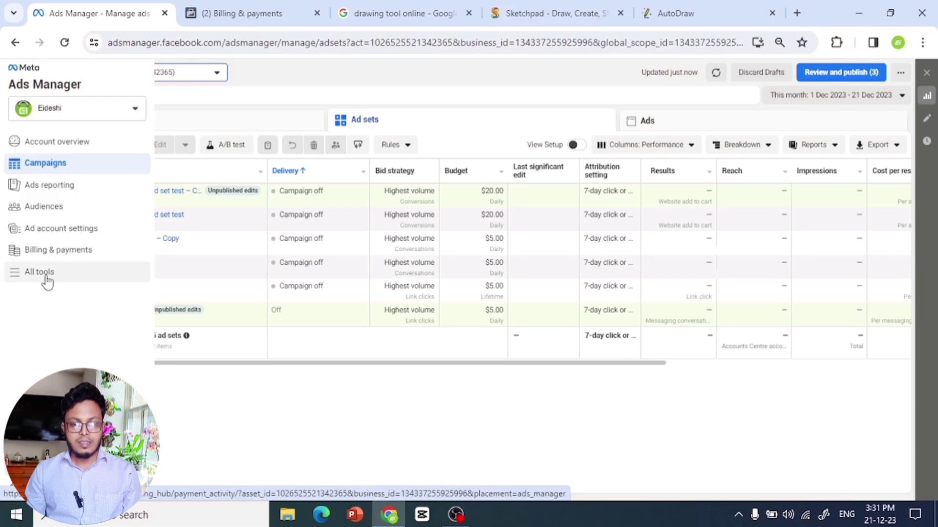
Open the Experiments tool in a new tab and look over the available test types
{"action": "left_click", "coordinate": [46, 277]}
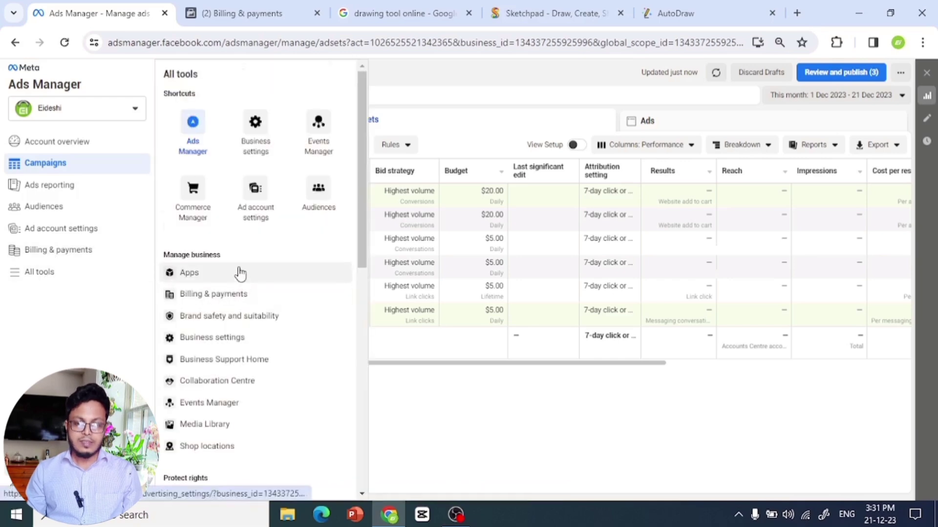
{"action": "scroll", "coordinate": [247, 320], "scroll_direction": "down", "scroll_amount": 8}
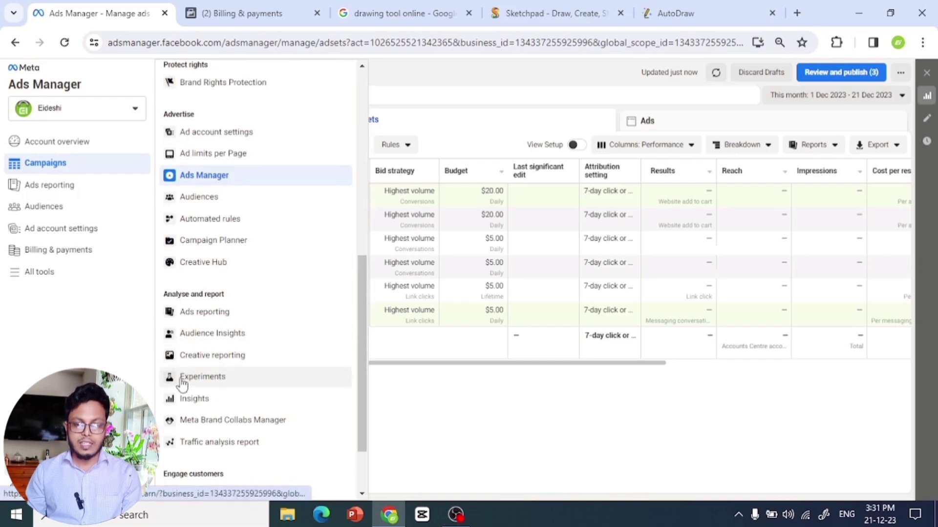
{"action": "right_click", "coordinate": [211, 378]}
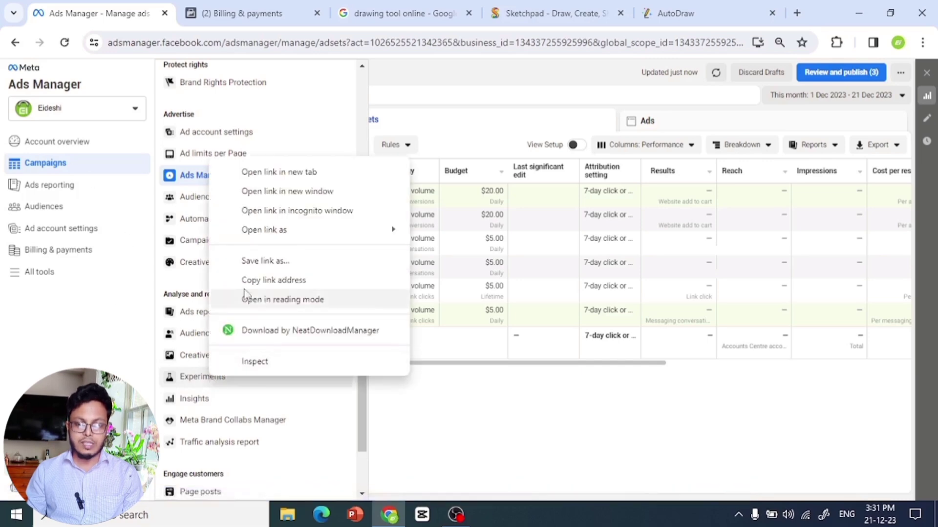
{"action": "left_click", "coordinate": [282, 172]}
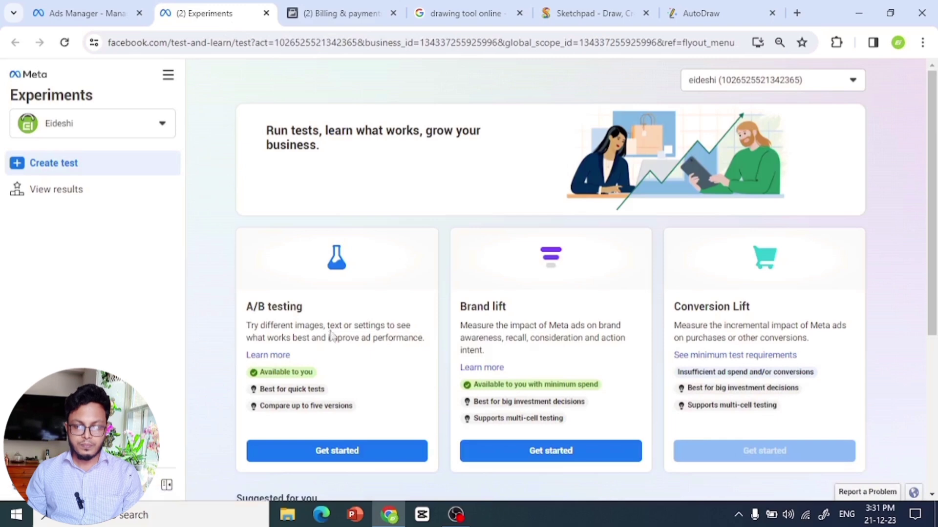
{"action": "scroll", "coordinate": [330, 336], "scroll_direction": "down", "scroll_amount": 1}
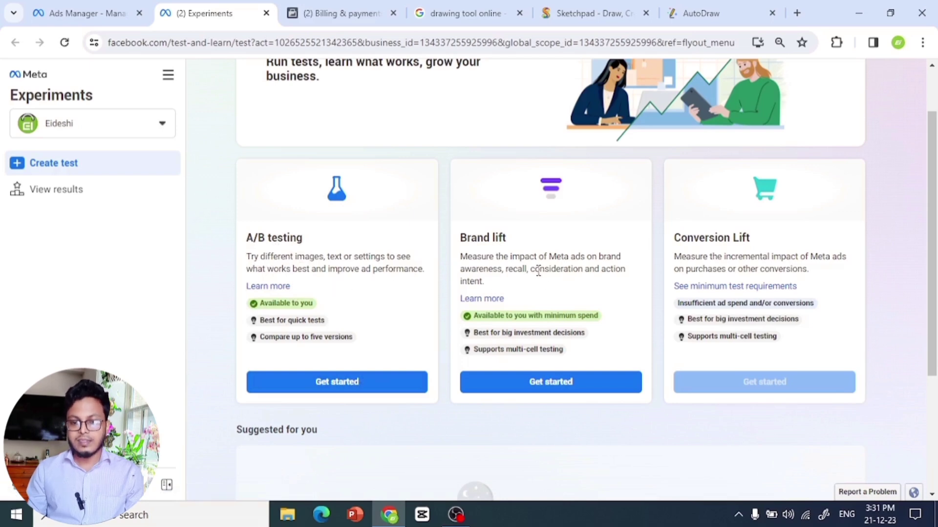
{"action": "scroll", "coordinate": [537, 270], "scroll_direction": "down", "scroll_amount": 1}
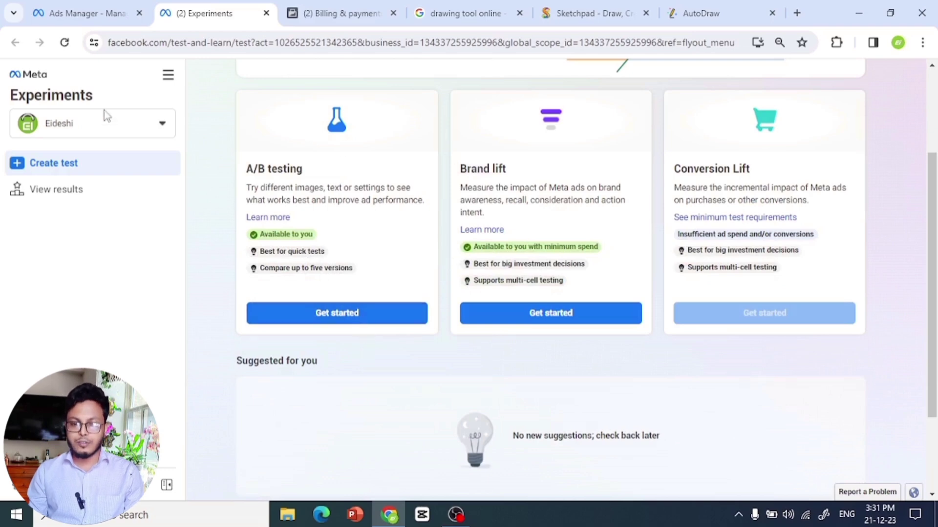
{"action": "scroll", "coordinate": [362, 229], "scroll_direction": "up", "scroll_amount": 2}
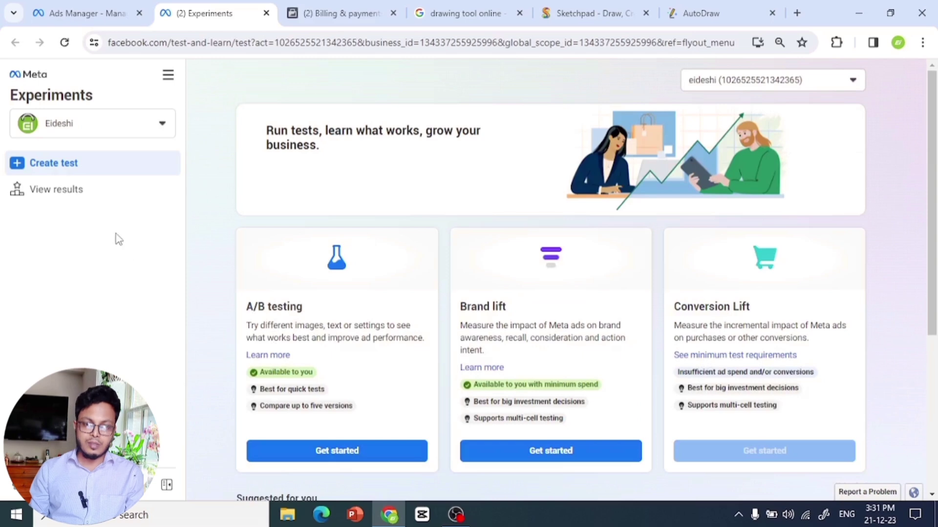
Review the results list of completed A/B tests in Experiments, then go back to test creation
{"action": "left_click", "coordinate": [92, 199]}
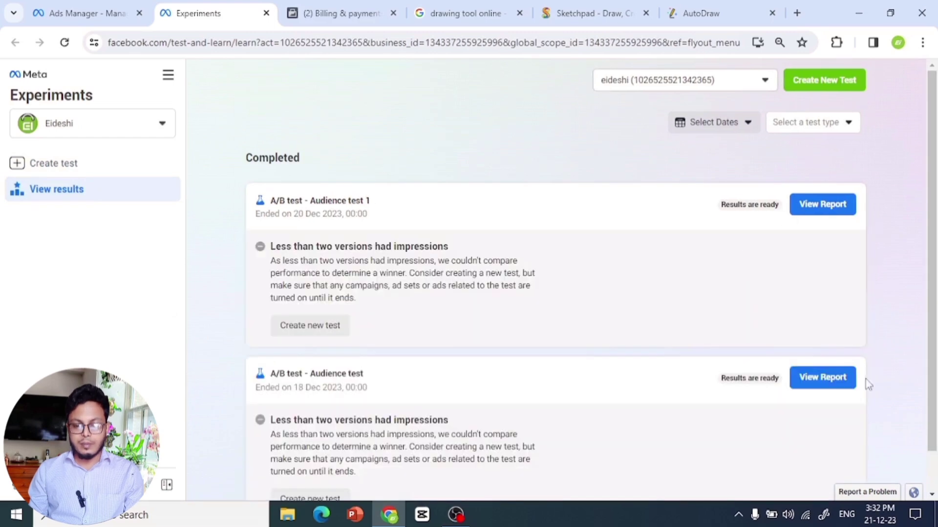
{"action": "scroll", "coordinate": [561, 292], "scroll_direction": "down", "scroll_amount": 1}
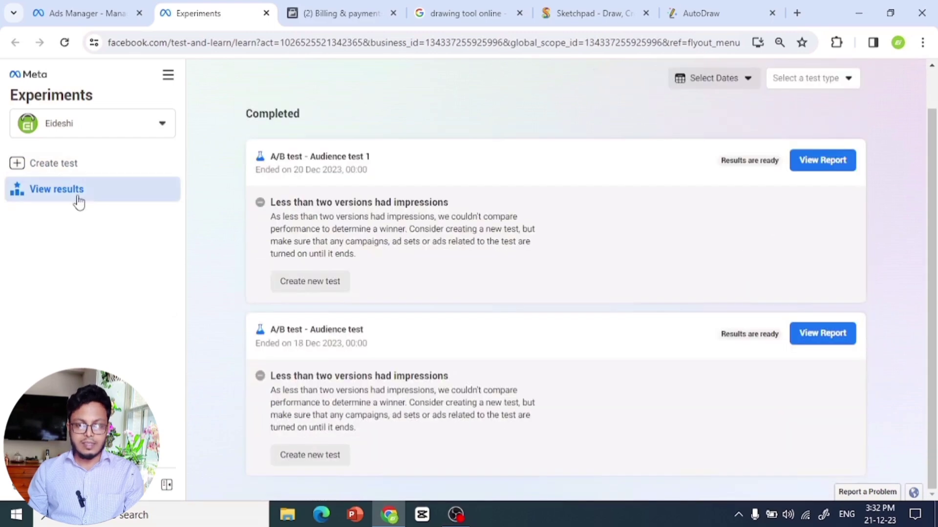
{"action": "left_click", "coordinate": [98, 169]}
Return to the Ads Manager tab and create a new Sales campaign using the manual sales campaign setup
{"action": "left_click", "coordinate": [79, 6]}
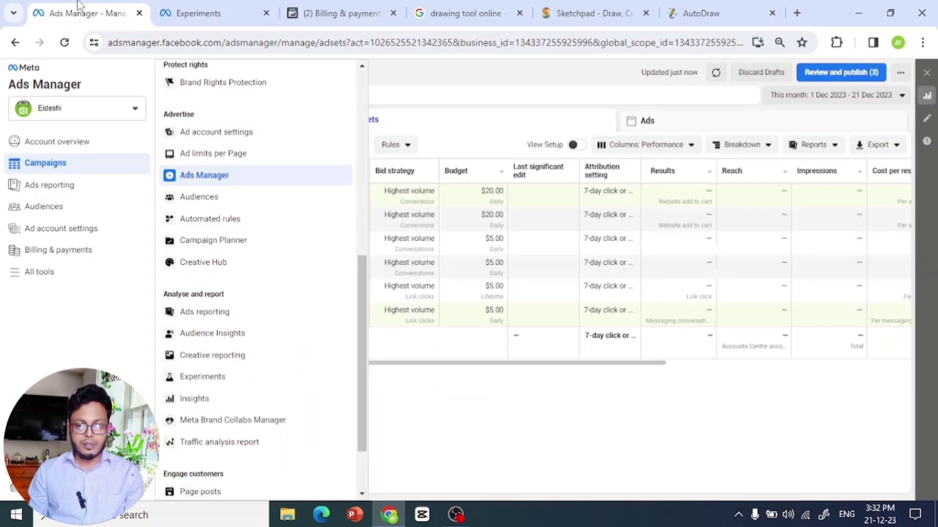
{"action": "left_click", "coordinate": [400, 389]}
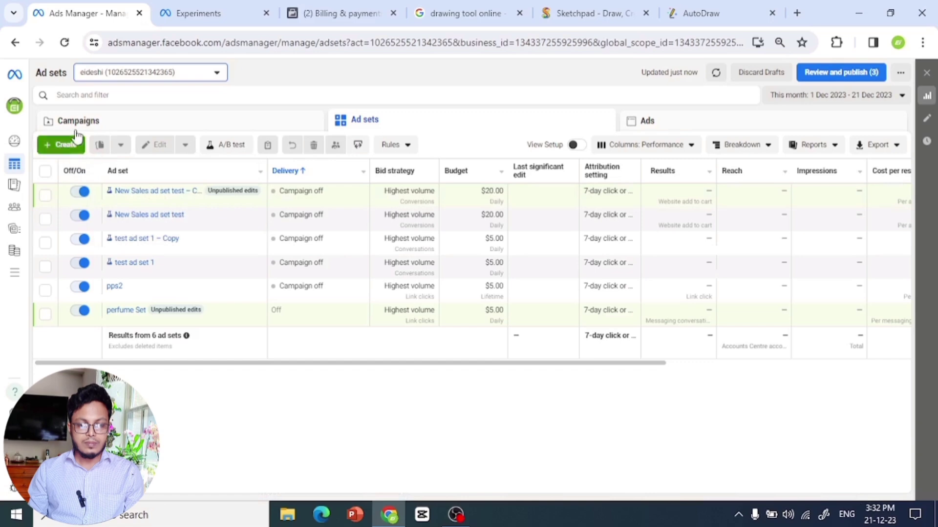
{"action": "left_click", "coordinate": [63, 145]}
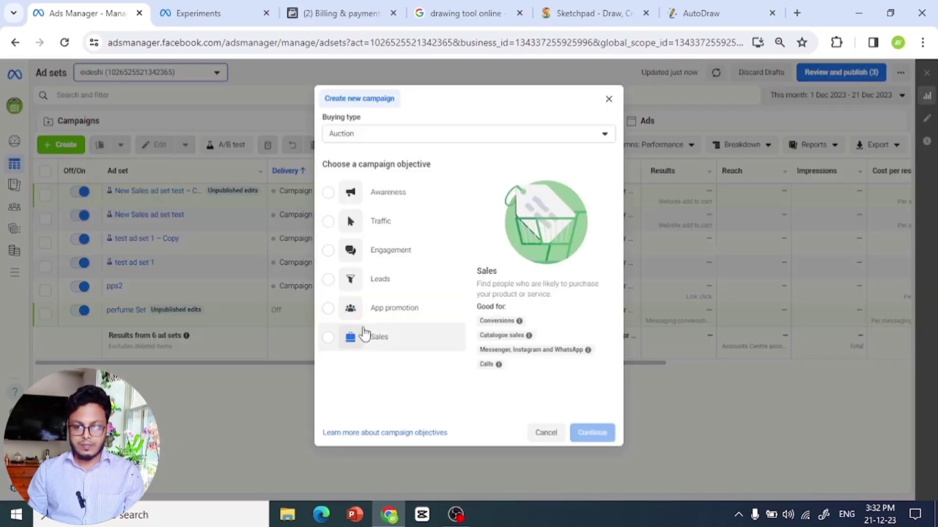
{"action": "left_click", "coordinate": [362, 335]}
{"action": "left_click", "coordinate": [594, 447]}
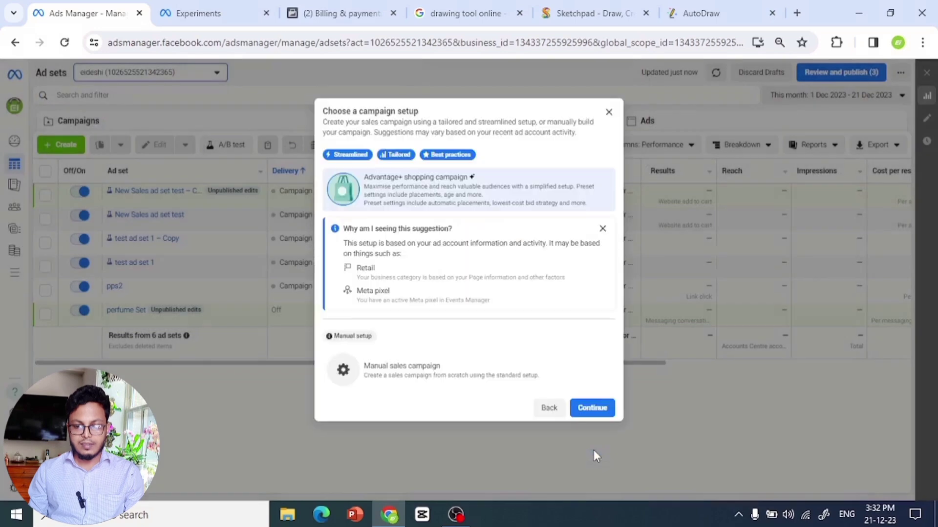
{"action": "left_click", "coordinate": [404, 387]}
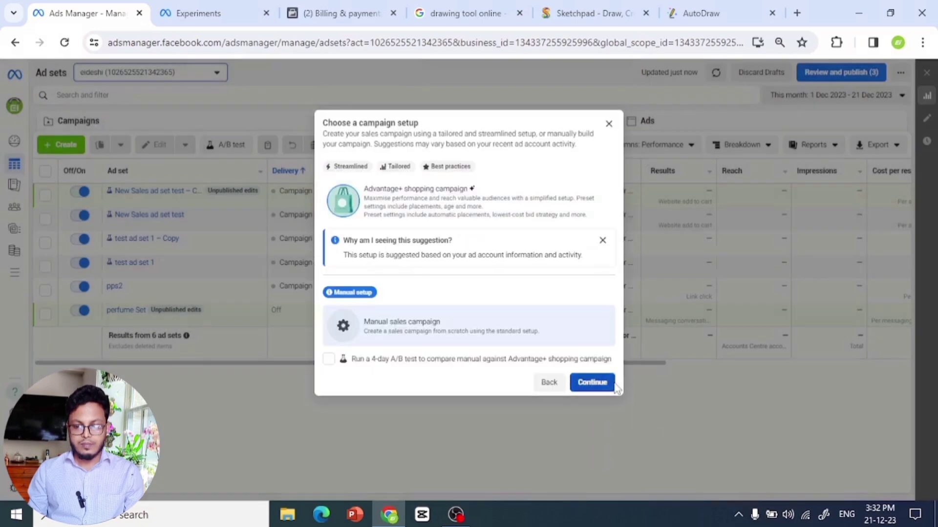
{"action": "left_click", "coordinate": [611, 382]}
Turn on A/B test creation for the new sales campaign and close its editor without publishing the draft
{"action": "scroll", "coordinate": [536, 336], "scroll_direction": "down", "scroll_amount": 4}
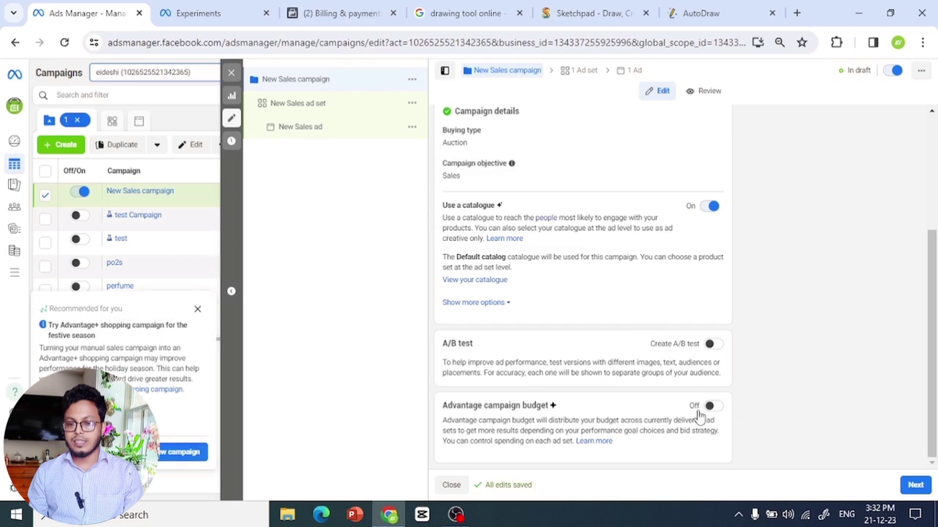
{"action": "left_click", "coordinate": [712, 344]}
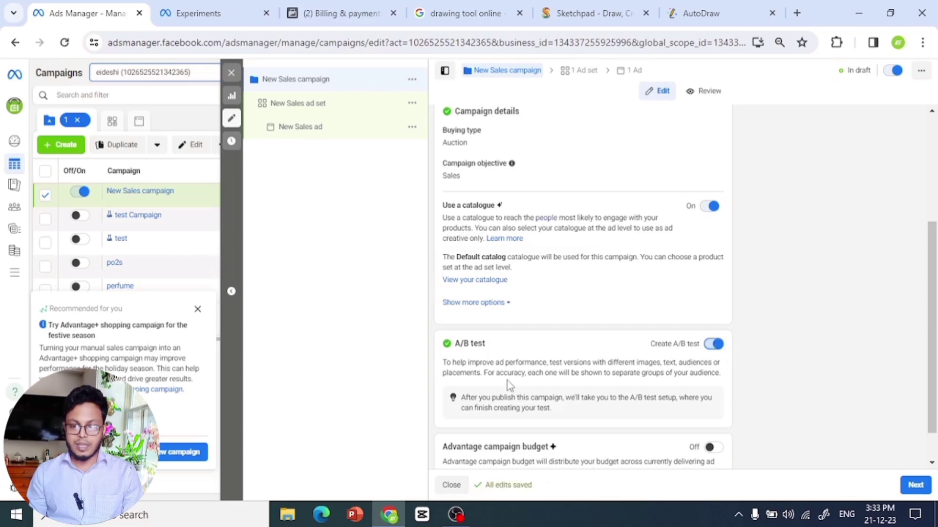
{"action": "left_click", "coordinate": [231, 75]}
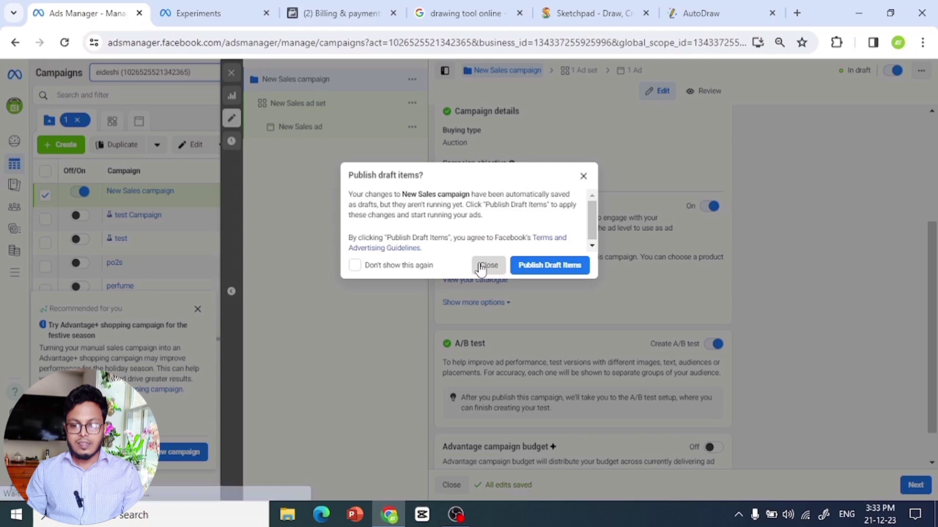
{"action": "left_click", "coordinate": [483, 265]}
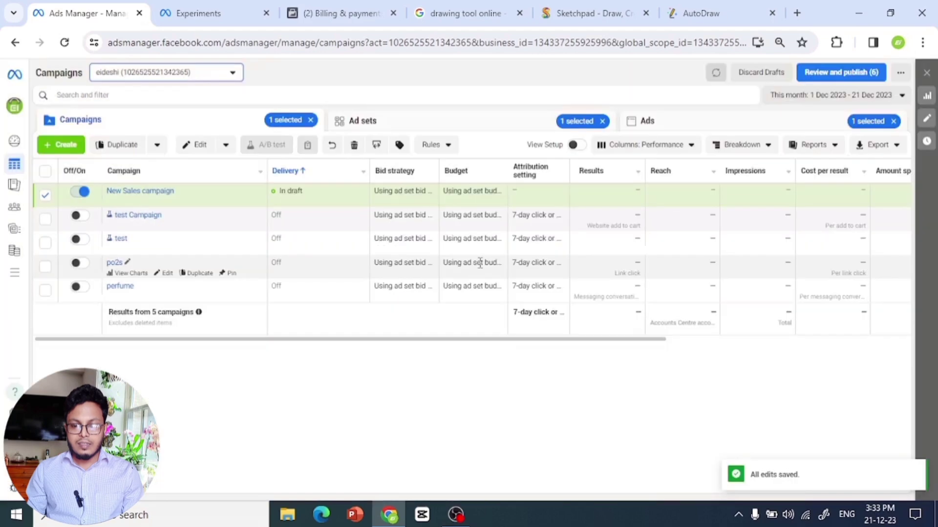
Deselect the draft New Sales campaign in the campaign list and select the po2s campaign instead
{"action": "left_click", "coordinate": [45, 196]}
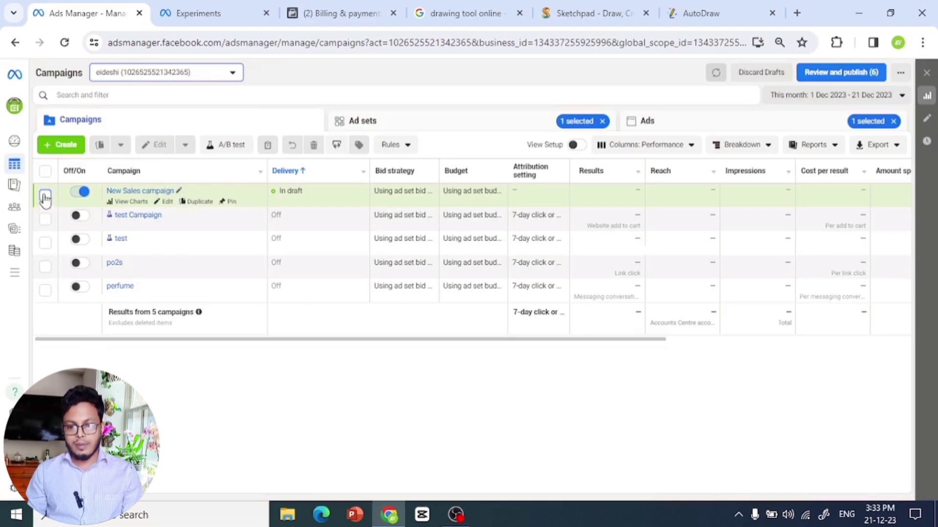
{"action": "left_click", "coordinate": [45, 197]}
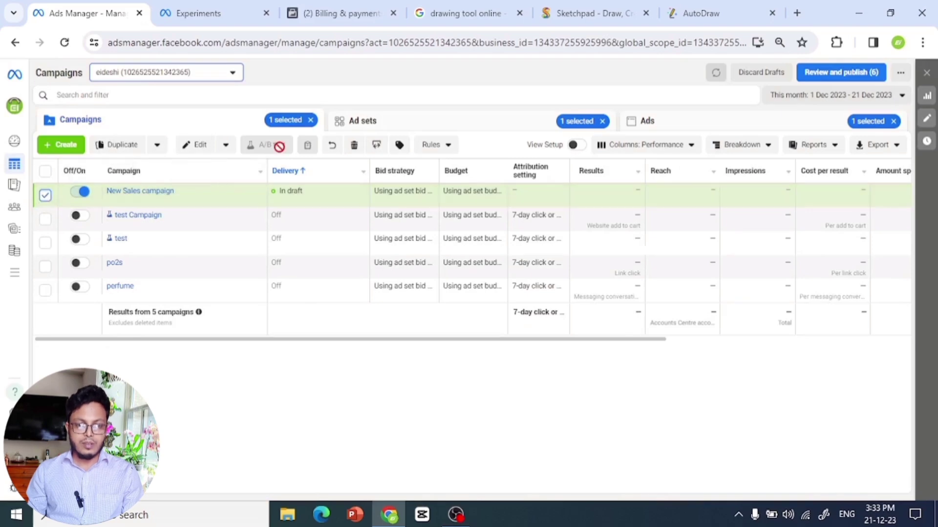
{"action": "left_click", "coordinate": [45, 195]}
{"action": "left_click", "coordinate": [45, 267]}
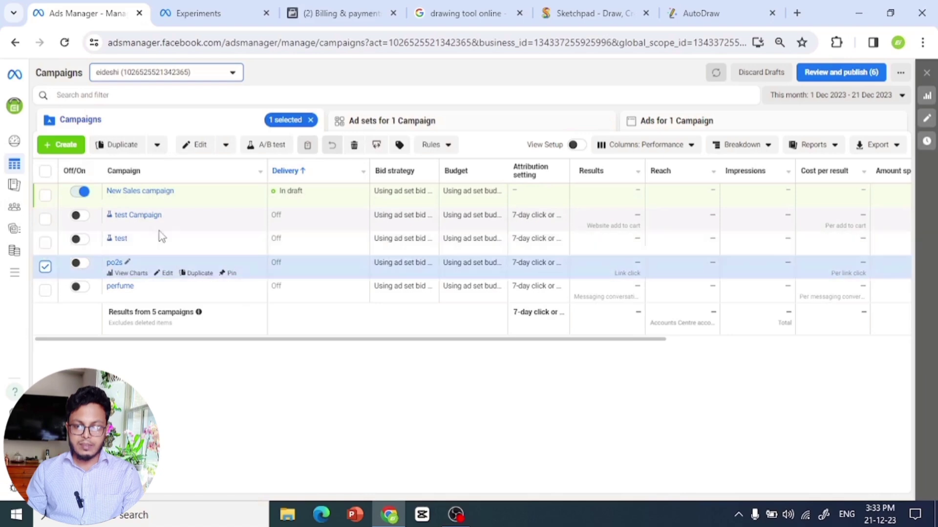
Start an A/B test for the selected campaign, keeping the option to make a copy of this ad
{"action": "left_click", "coordinate": [282, 147]}
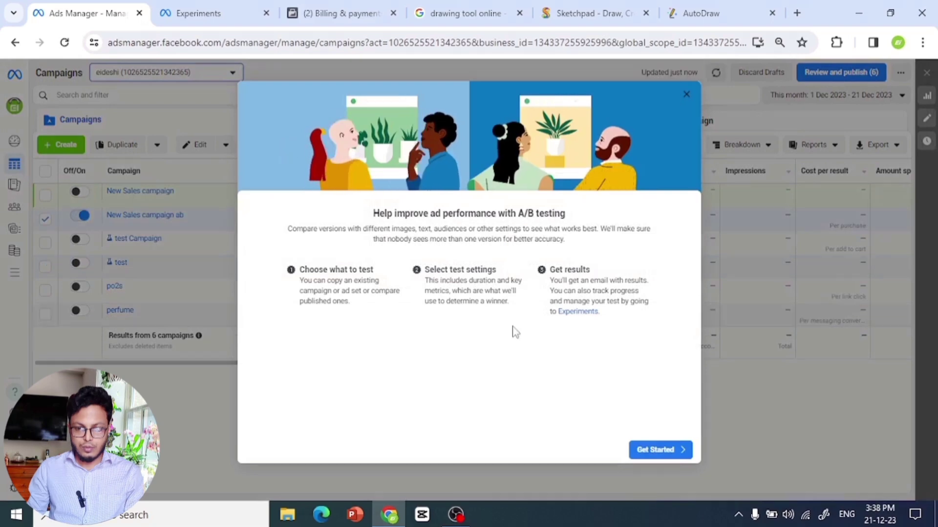
{"action": "left_click", "coordinate": [648, 457]}
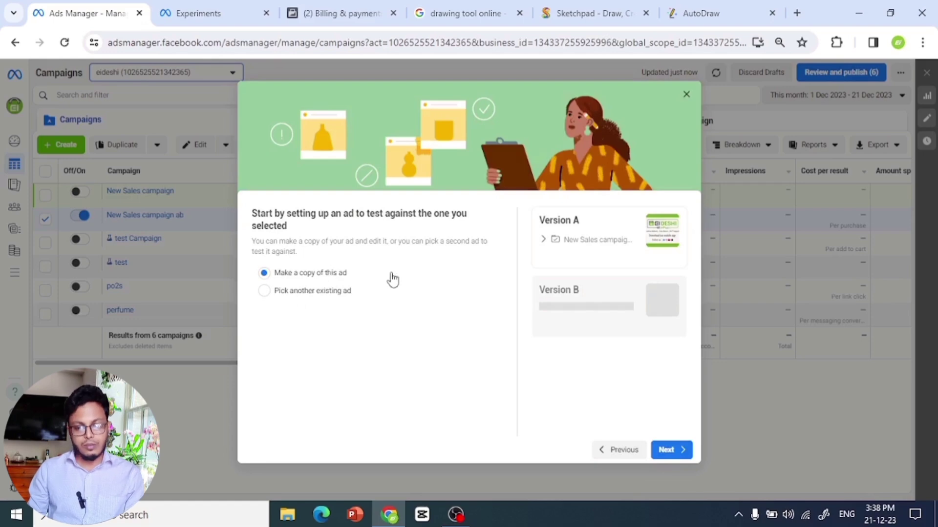
{"action": "left_click", "coordinate": [685, 451]}
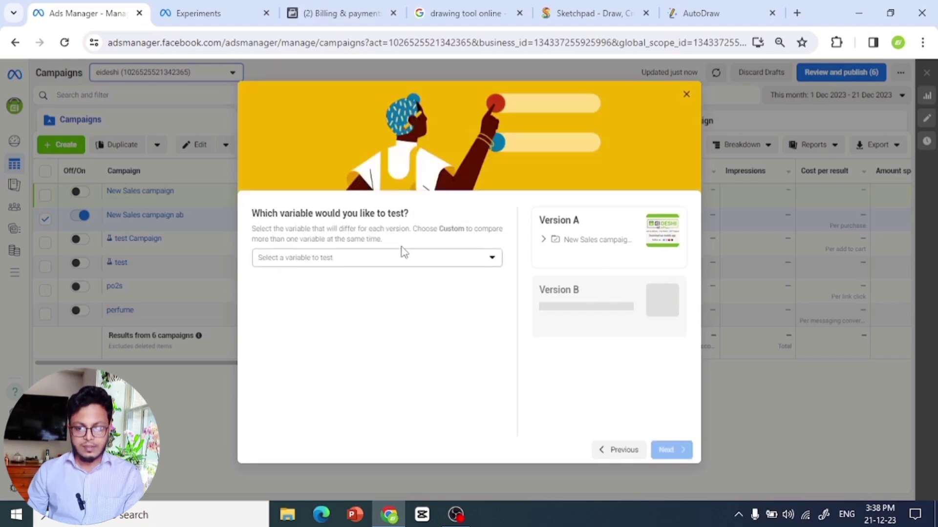
Choose Audience as the variable to test and review the other variable options
{"action": "left_click_drag", "start_coordinate": [255, 213], "coordinate": [415, 214]}
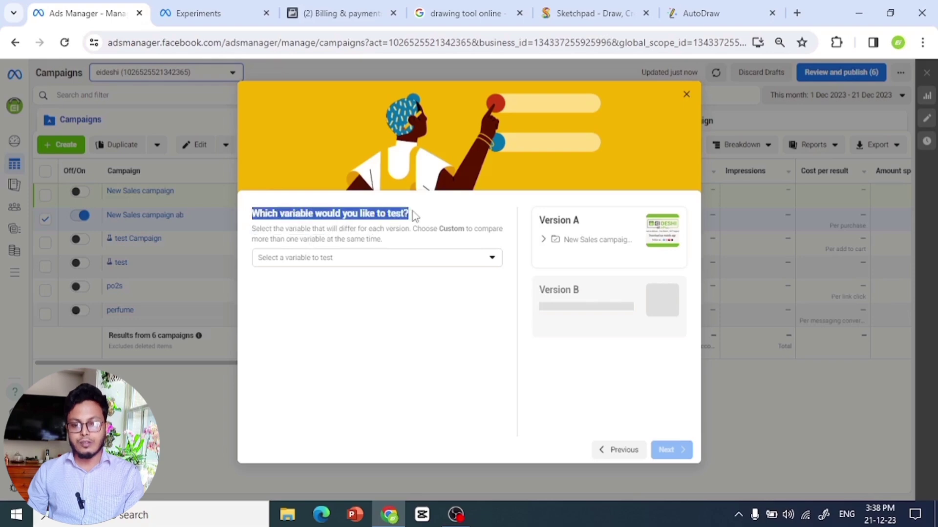
{"action": "left_click", "coordinate": [369, 259]}
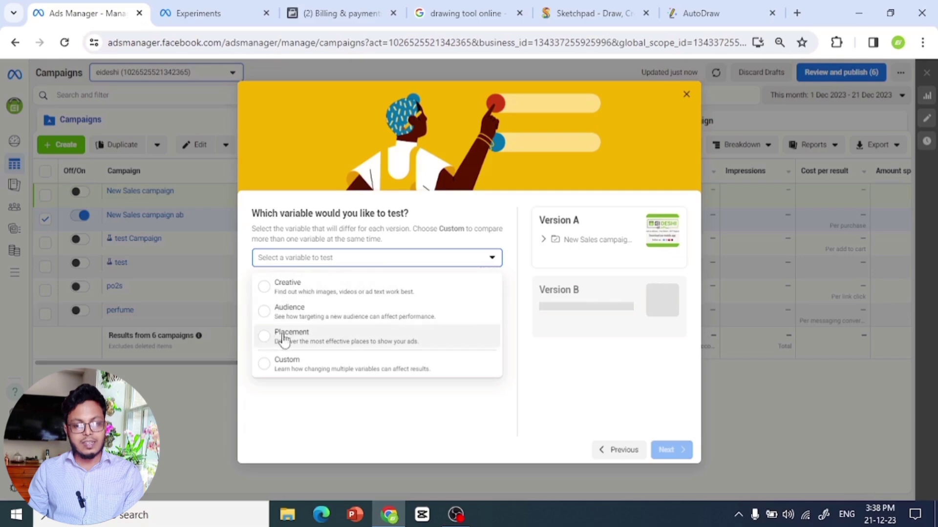
{"action": "left_click", "coordinate": [266, 313]}
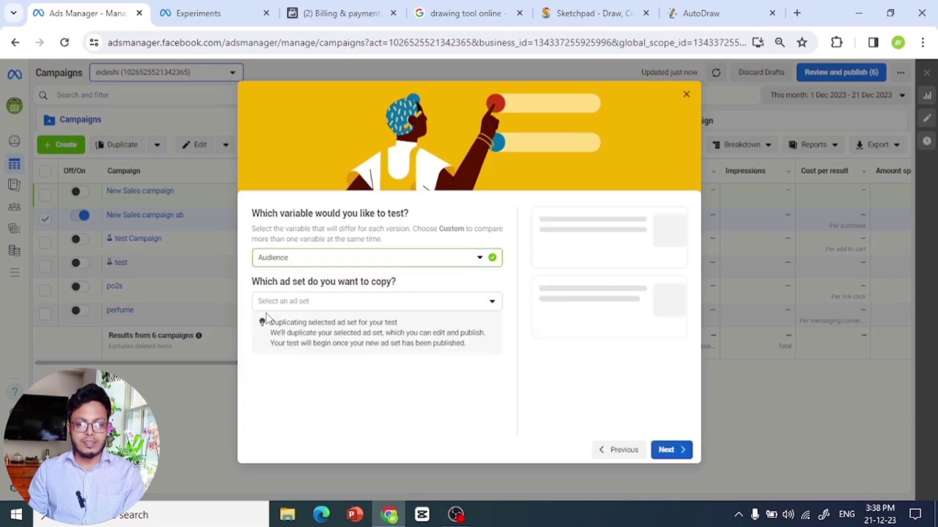
{"action": "left_click", "coordinate": [437, 258]}
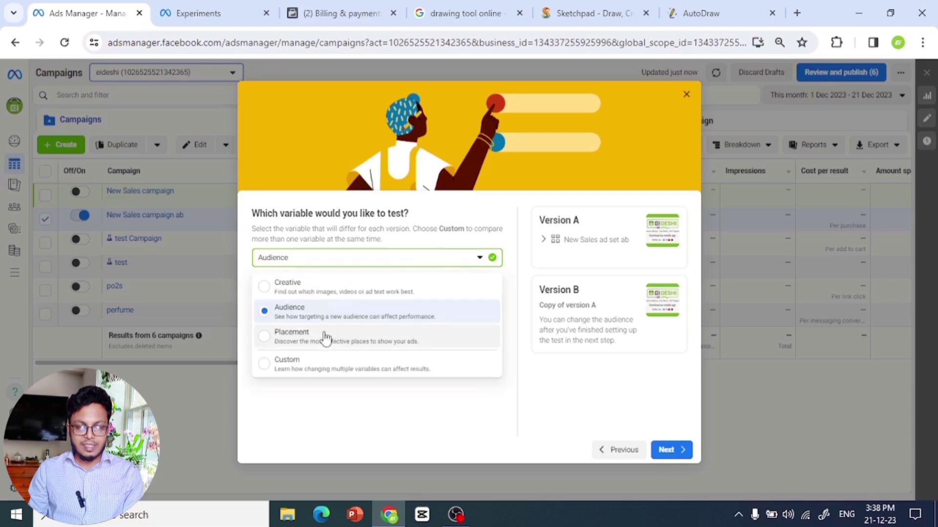
{"action": "left_click", "coordinate": [436, 266]}
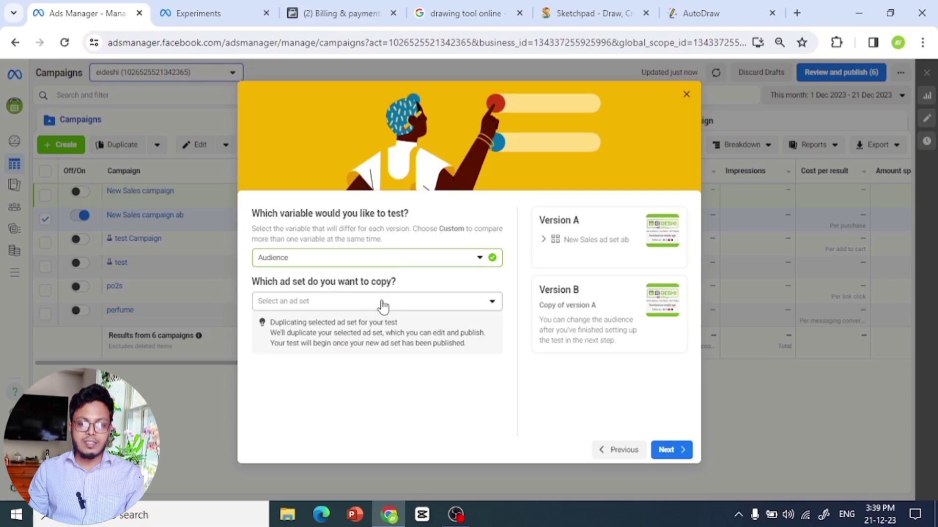
Choose New Sales ad set ab as the ad set to copy and continue to the test settings
{"action": "left_click", "coordinate": [428, 307]}
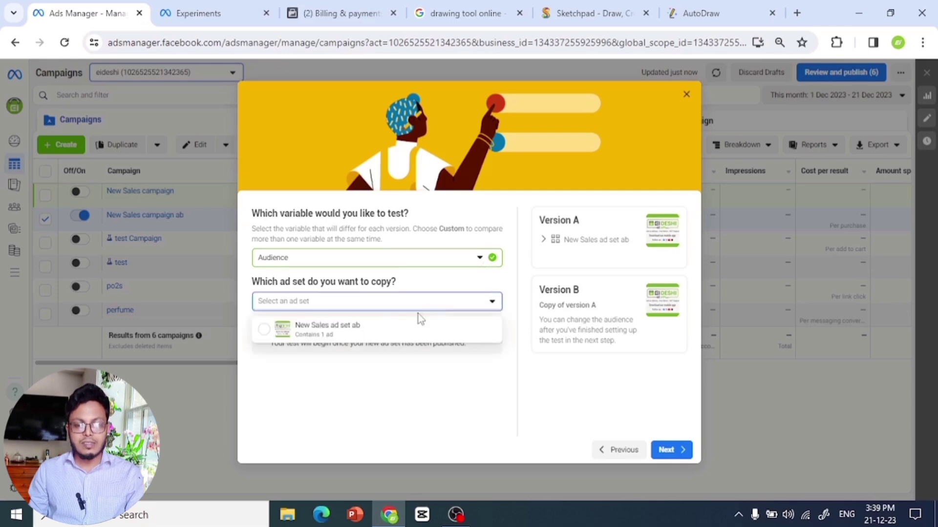
{"action": "left_click", "coordinate": [265, 331]}
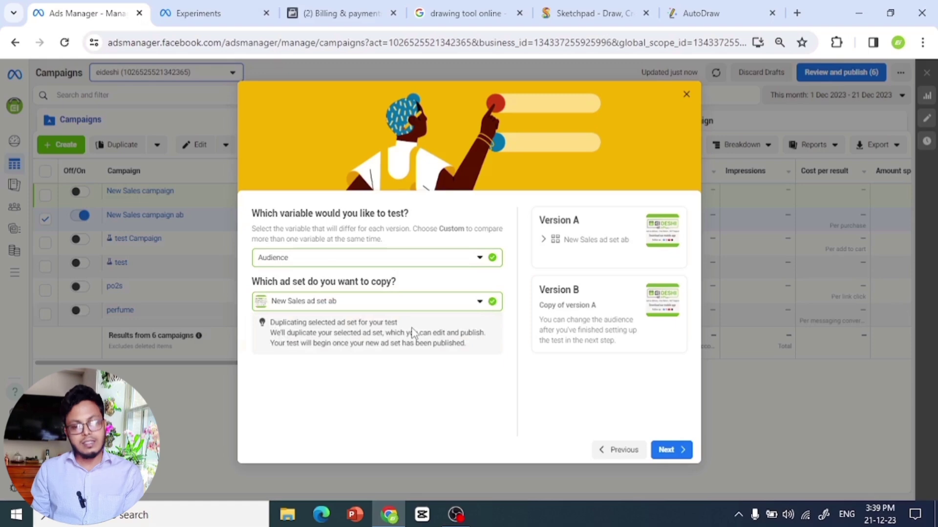
{"action": "left_click", "coordinate": [679, 450]}
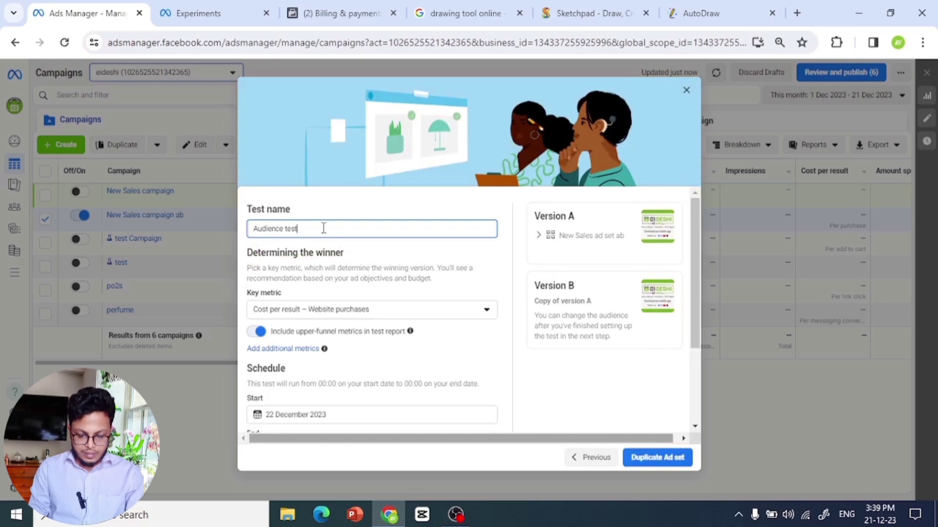
Name the test "Audience test ab test" and look over its key metric and schedule settings
{"action": "type", "text": "ab test"}
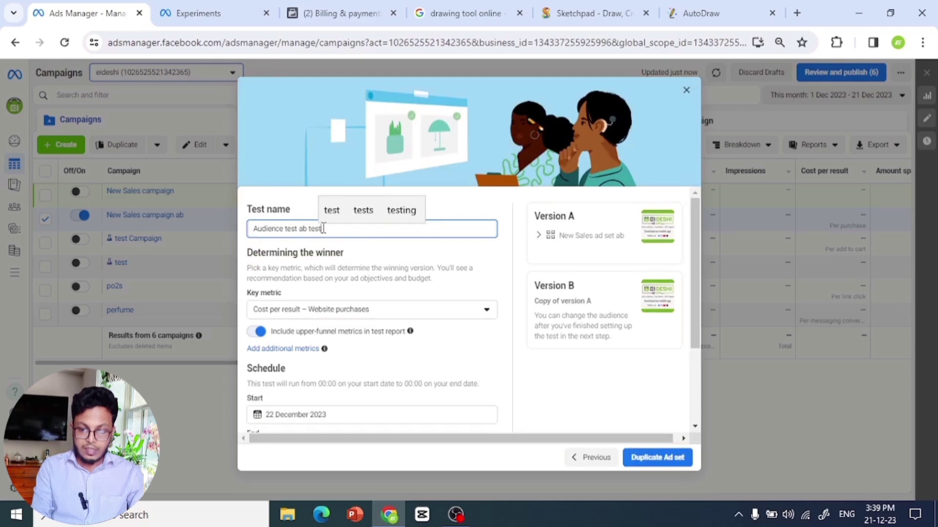
{"action": "left_click", "coordinate": [381, 259]}
{"action": "scroll", "coordinate": [403, 275], "scroll_direction": "down", "scroll_amount": 2}
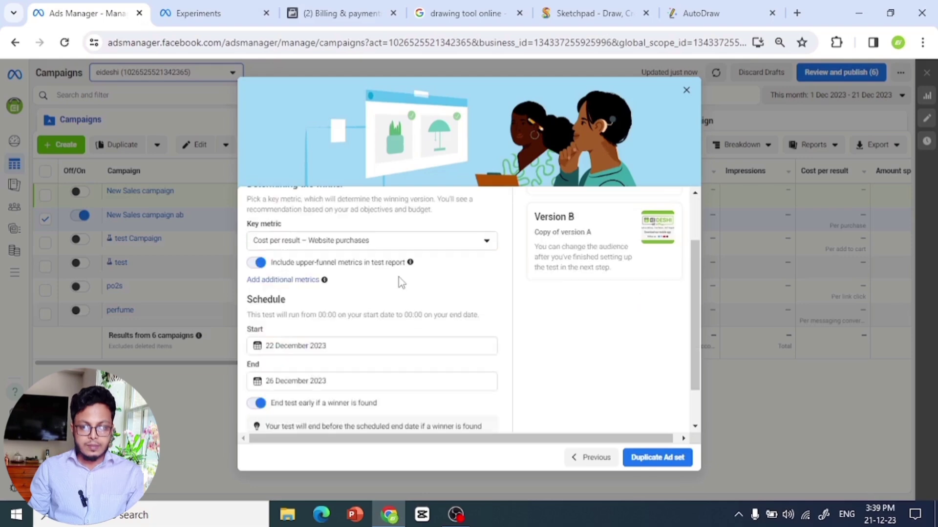
{"action": "scroll", "coordinate": [340, 257], "scroll_direction": "up", "scroll_amount": 2}
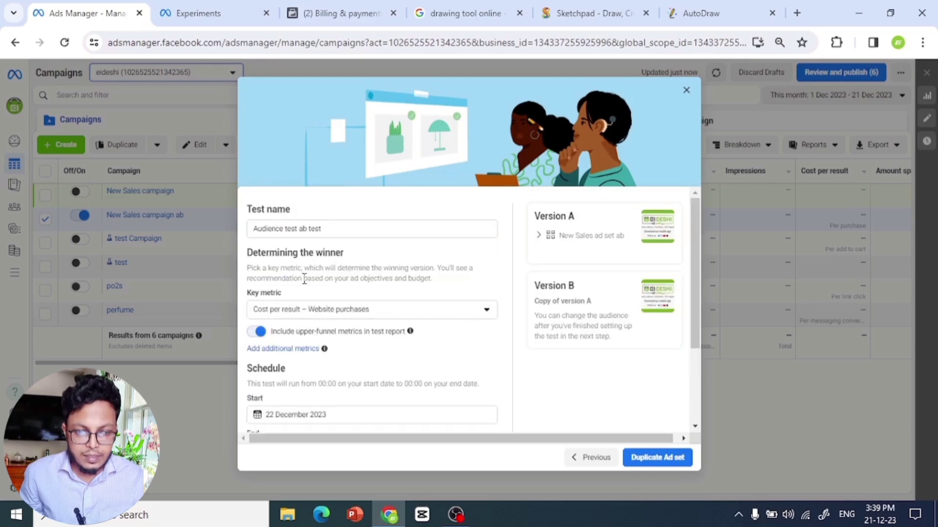
Set the A/B test's key metric to Cost per purchase
{"action": "left_click_drag", "start_coordinate": [255, 256], "coordinate": [343, 253]}
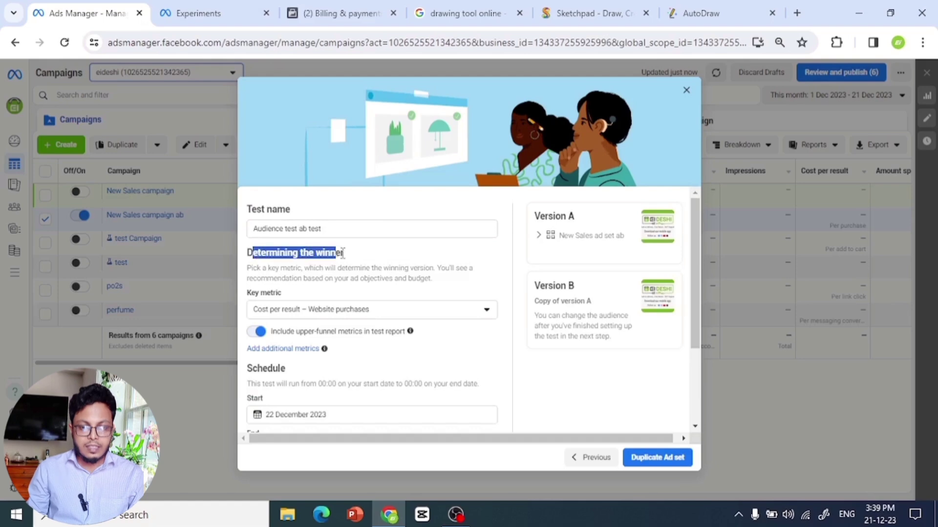
{"action": "left_click", "coordinate": [362, 253]}
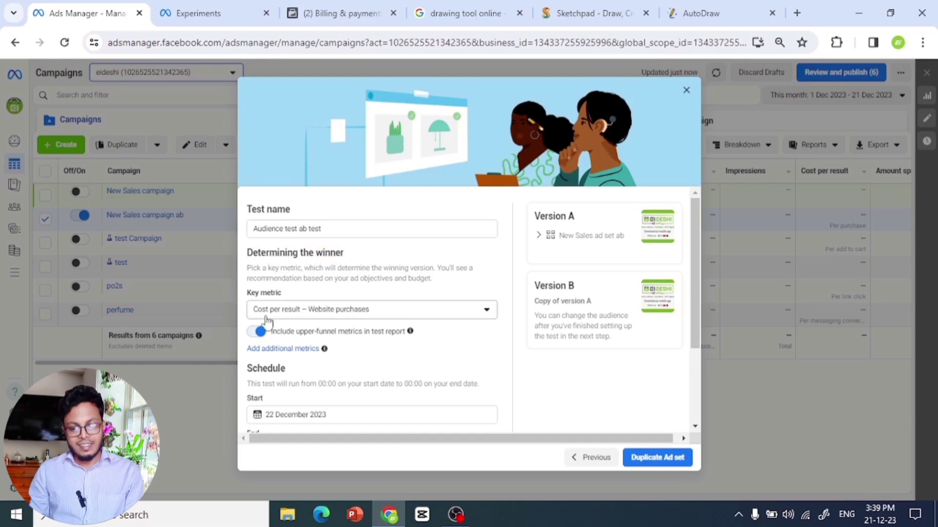
{"action": "left_click", "coordinate": [372, 310]}
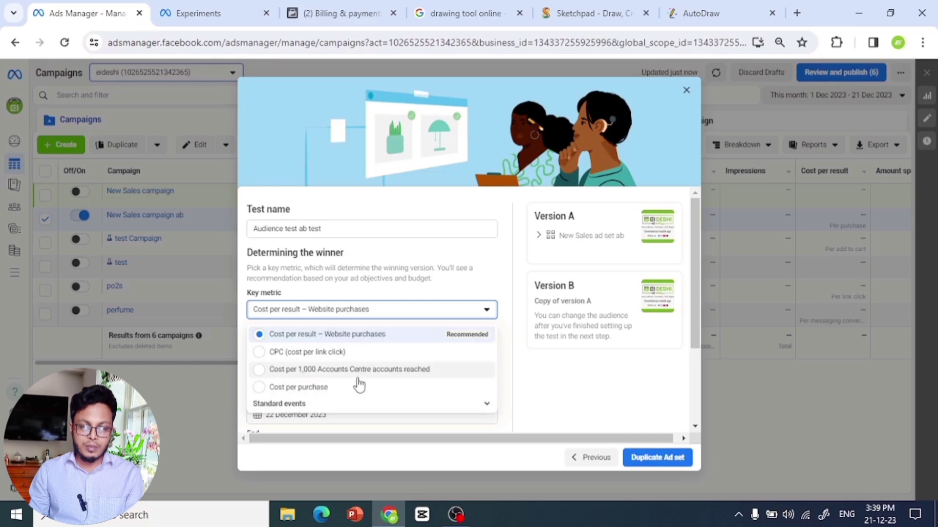
{"action": "left_click", "coordinate": [269, 391]}
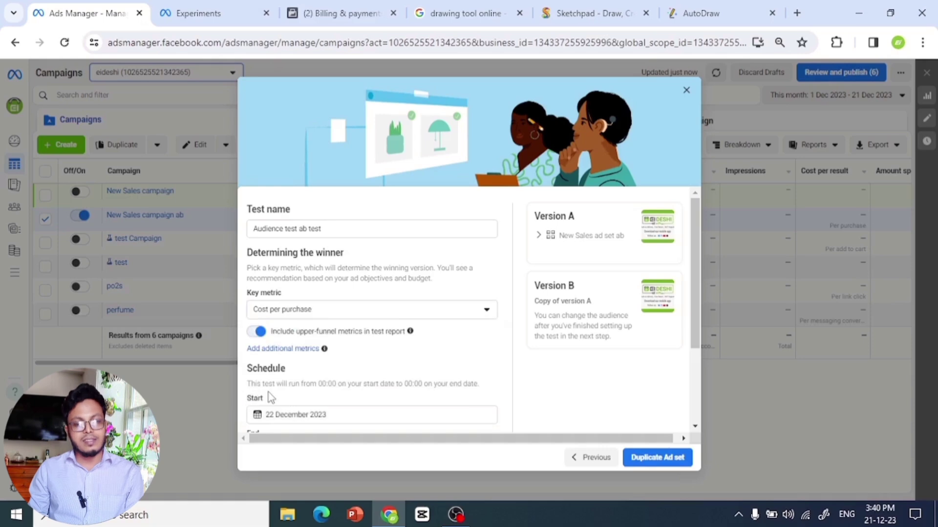
{"action": "mouse_move", "coordinate": [324, 349]}
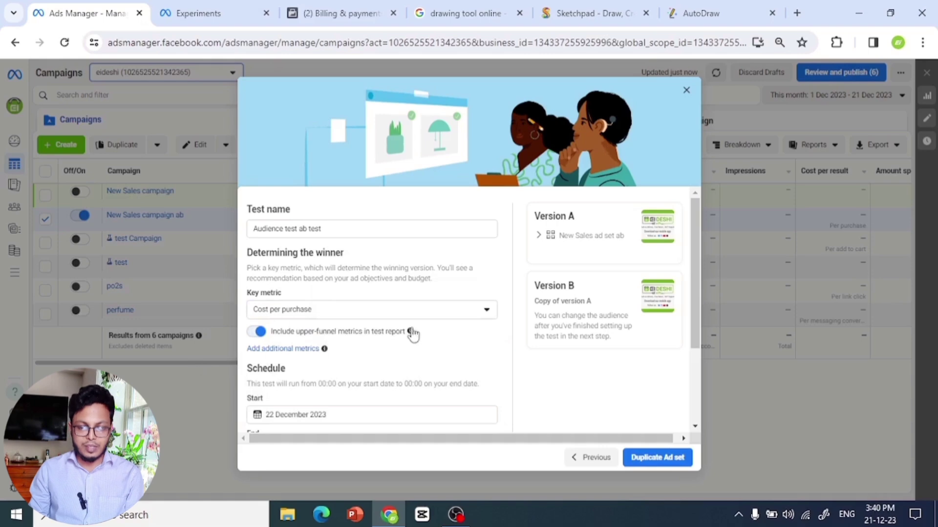
Set the test's end date to 27 December 2023, check the start date and duplicate the ad set
{"action": "scroll", "coordinate": [408, 342], "scroll_direction": "down", "scroll_amount": 3}
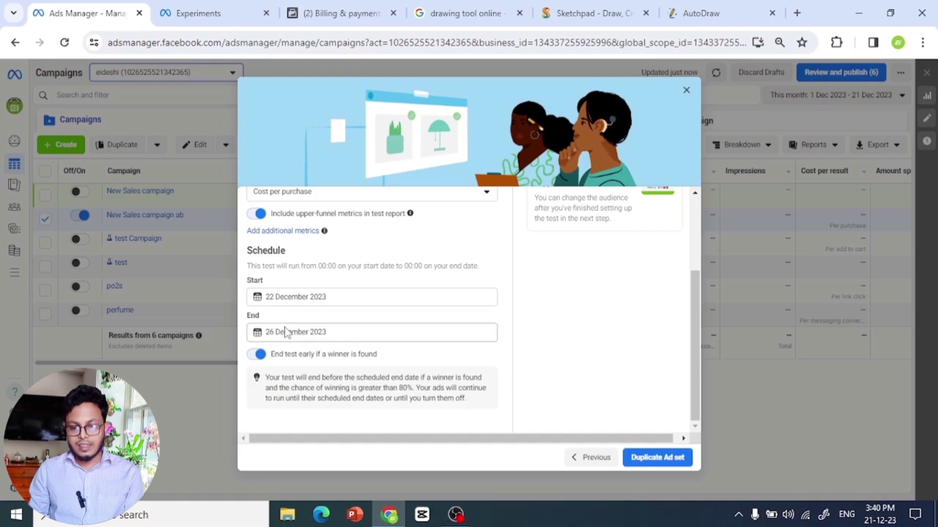
{"action": "left_click", "coordinate": [310, 333]}
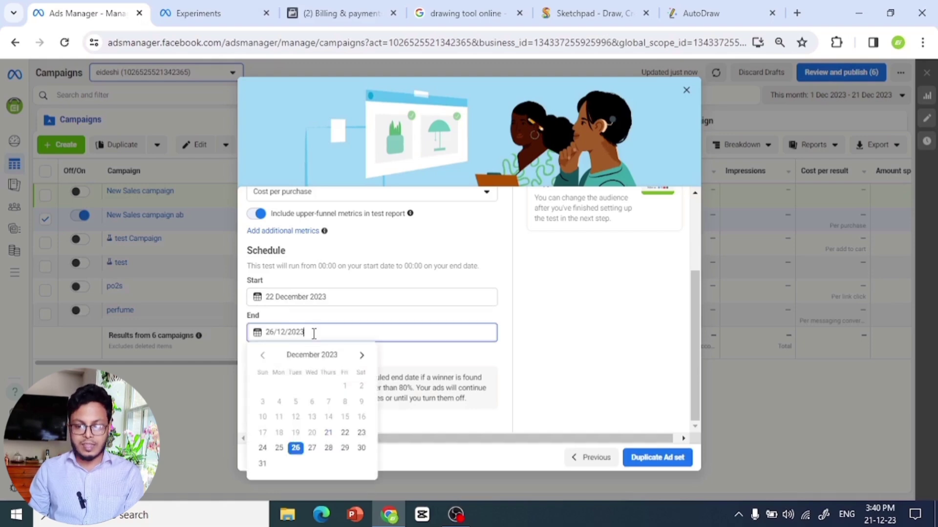
{"action": "left_click", "coordinate": [312, 448]}
{"action": "left_click", "coordinate": [458, 299]}
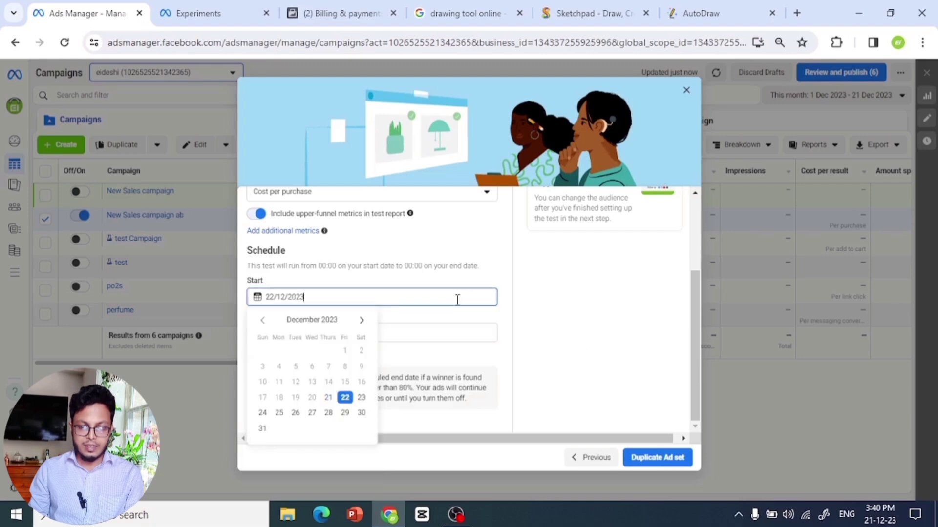
{"action": "left_click", "coordinate": [546, 285]}
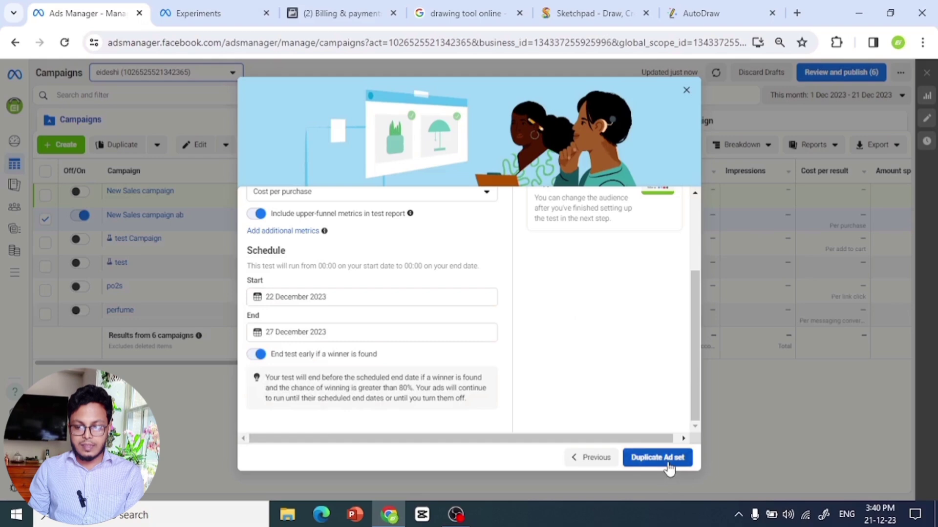
{"action": "left_click", "coordinate": [668, 461]}
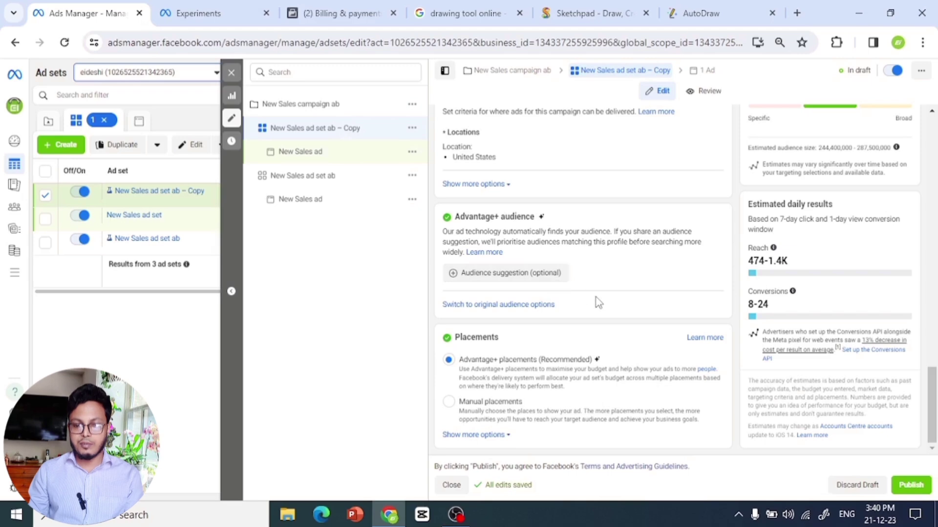
Open the location targeting for editing and expand the optional audience suggestion settings for New Sales ad set ab
{"action": "scroll", "coordinate": [580, 299], "scroll_direction": "up", "scroll_amount": 5}
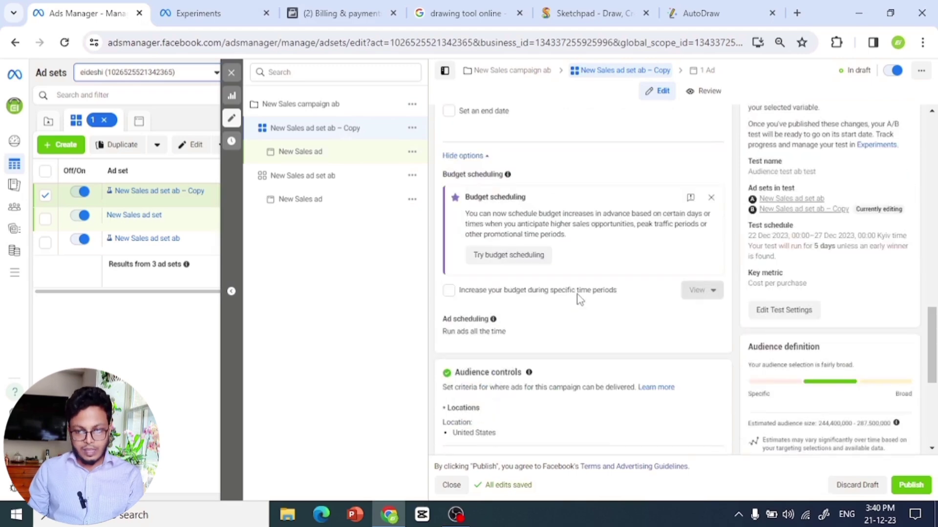
{"action": "scroll", "coordinate": [579, 300], "scroll_direction": "down", "scroll_amount": 3}
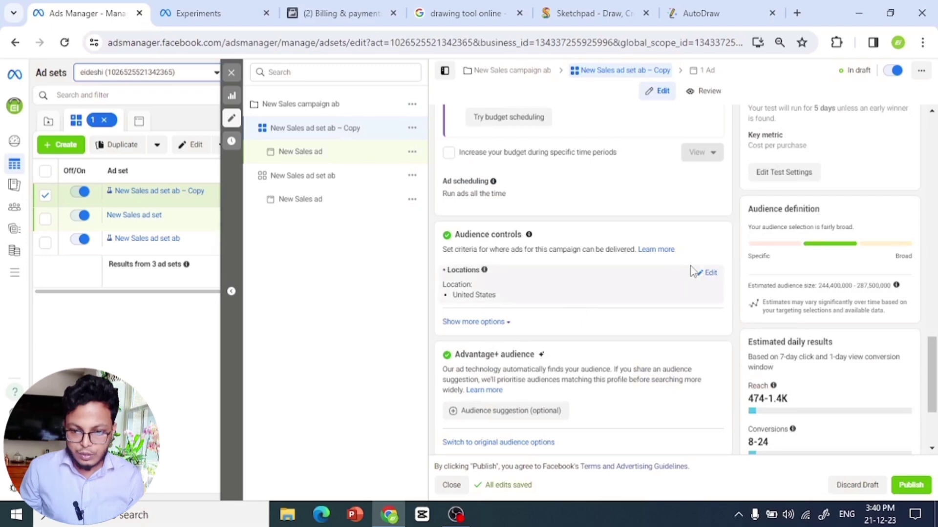
{"action": "left_click", "coordinate": [706, 277]}
{"action": "scroll", "coordinate": [508, 381], "scroll_direction": "down", "scroll_amount": 5}
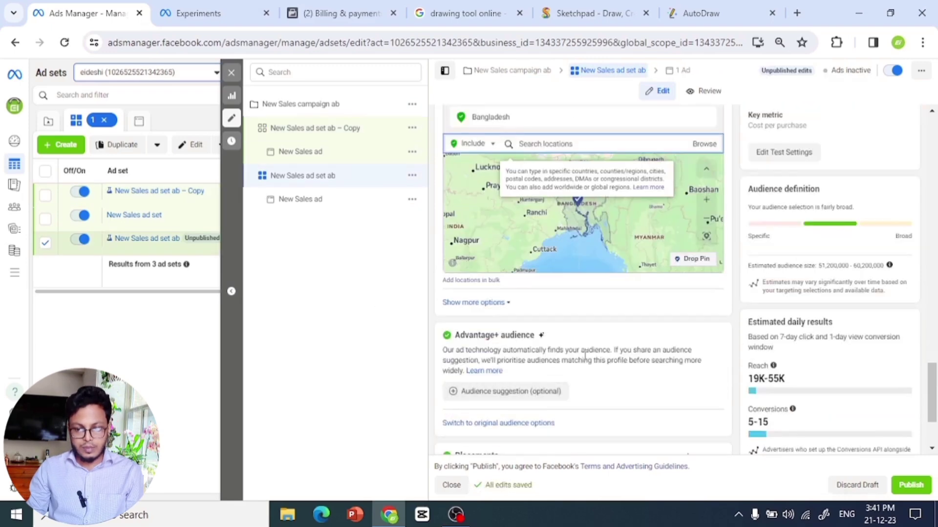
{"action": "scroll", "coordinate": [549, 323], "scroll_direction": "up", "scroll_amount": 1}
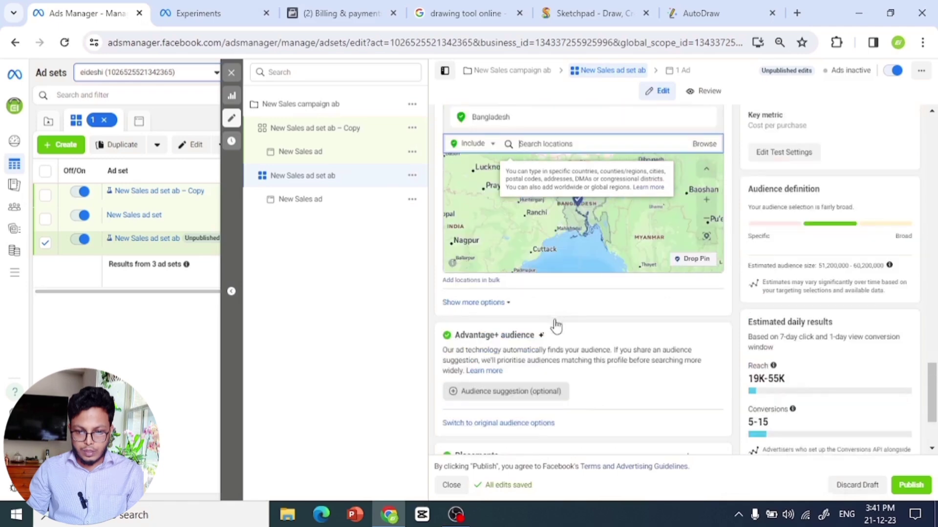
{"action": "left_click", "coordinate": [530, 392]}
{"action": "scroll", "coordinate": [596, 324], "scroll_direction": "down", "scroll_amount": 2}
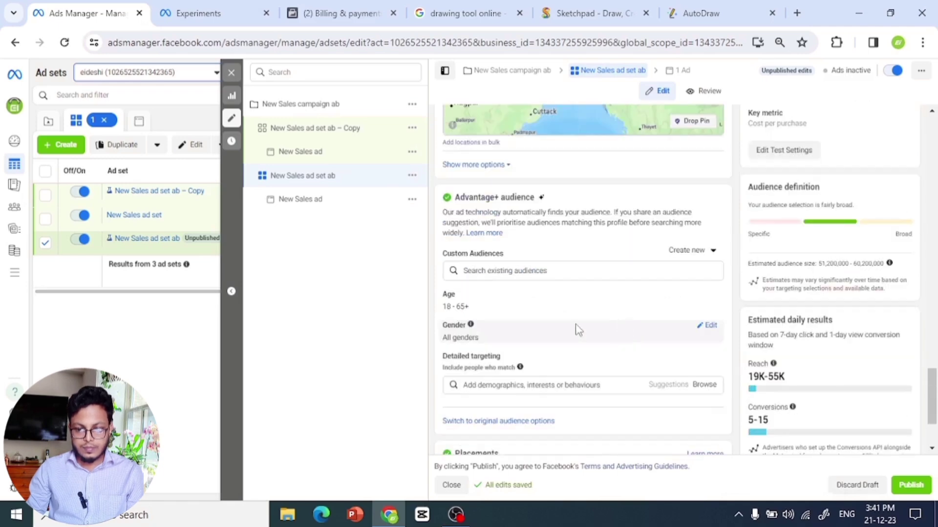
Set the audience age range of New Sales ad set ab – Copy to 25–36
{"action": "left_click", "coordinate": [326, 138]}
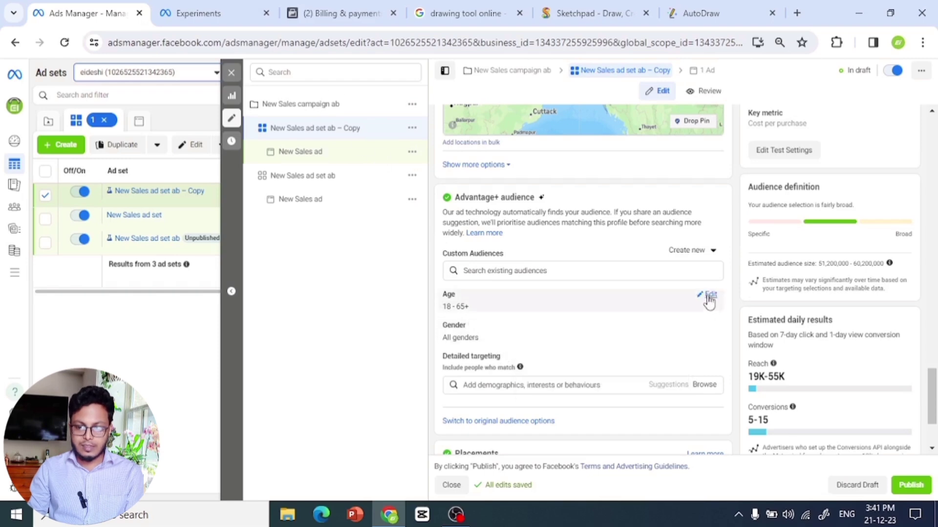
{"action": "left_click", "coordinate": [709, 296]}
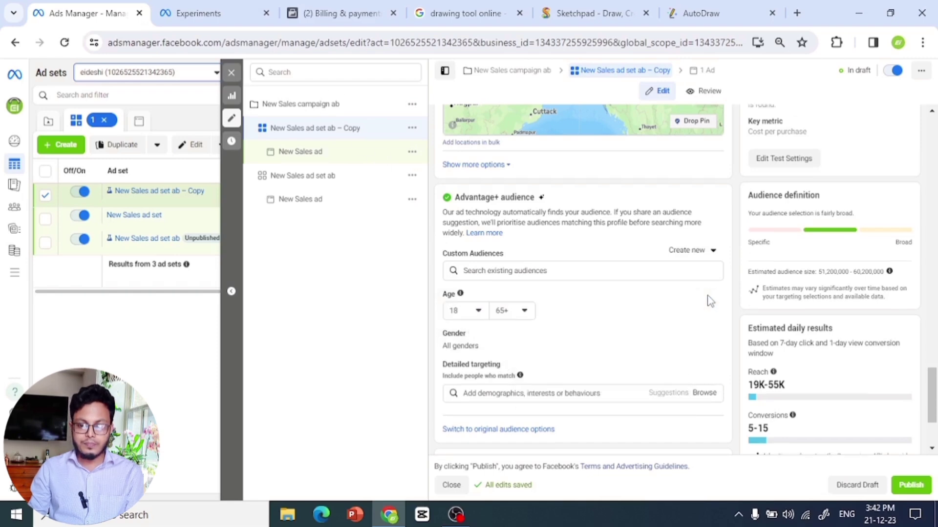
{"action": "left_click", "coordinate": [476, 313]}
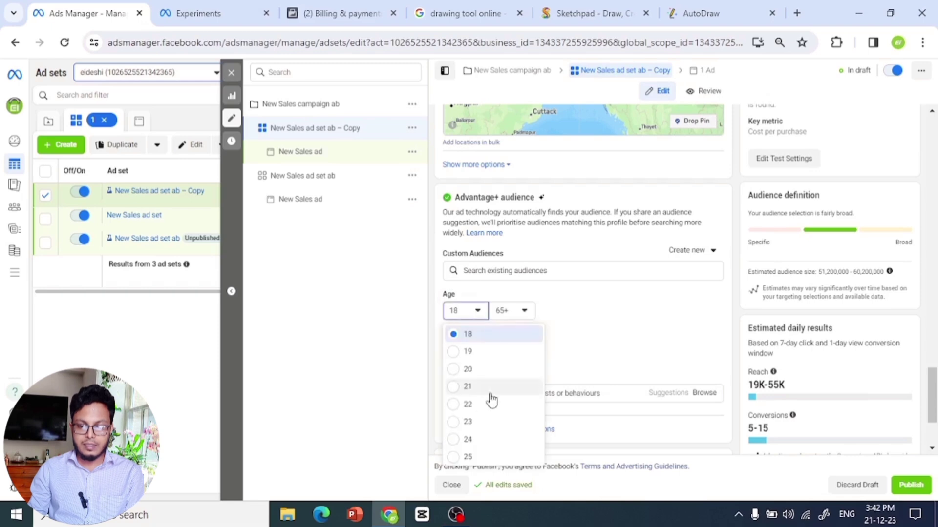
{"action": "left_click", "coordinate": [476, 441]}
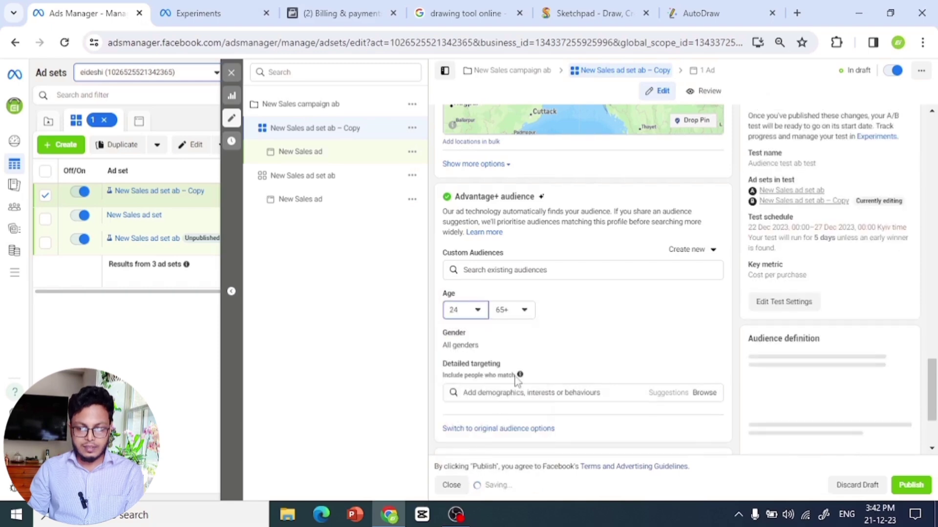
{"action": "left_click", "coordinate": [455, 315]}
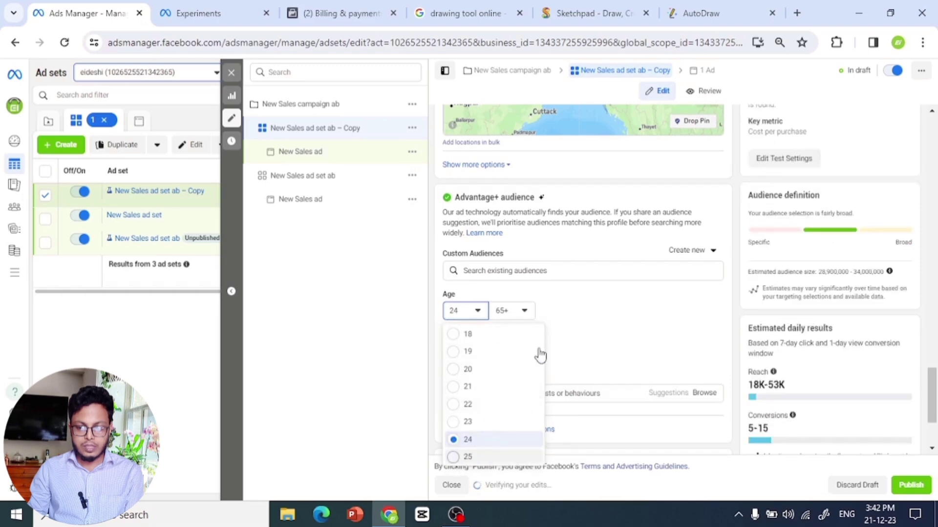
{"action": "key", "text": "Return"}
{"action": "left_click", "coordinate": [523, 311]}
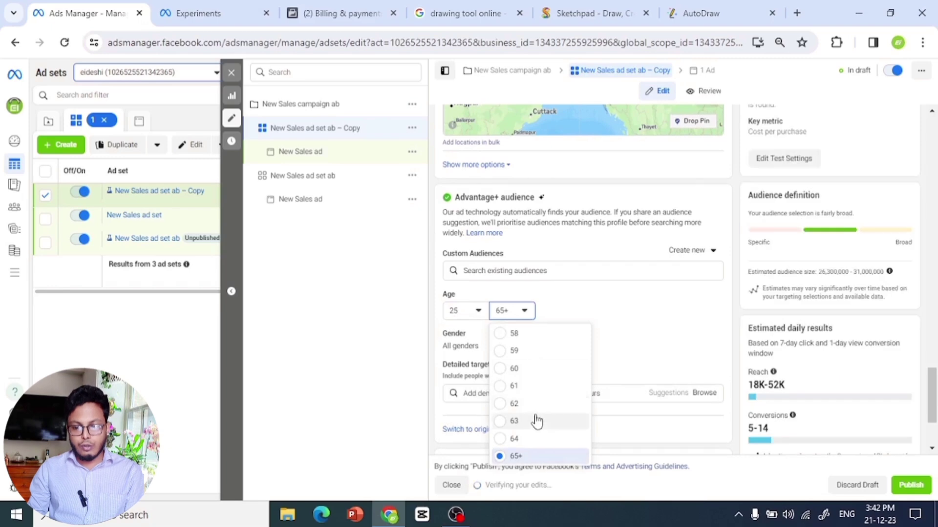
{"action": "scroll", "coordinate": [540, 402], "scroll_direction": "up", "scroll_amount": 8}
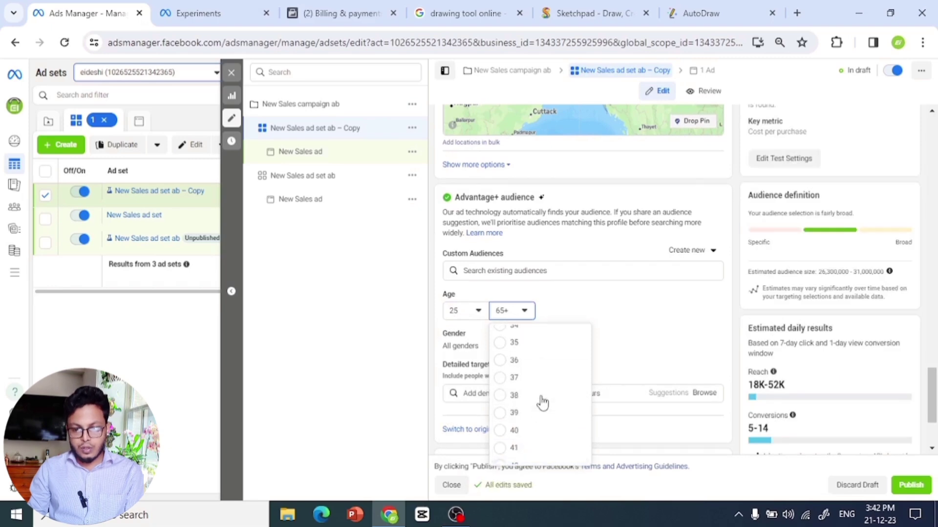
{"action": "left_click", "coordinate": [528, 363]}
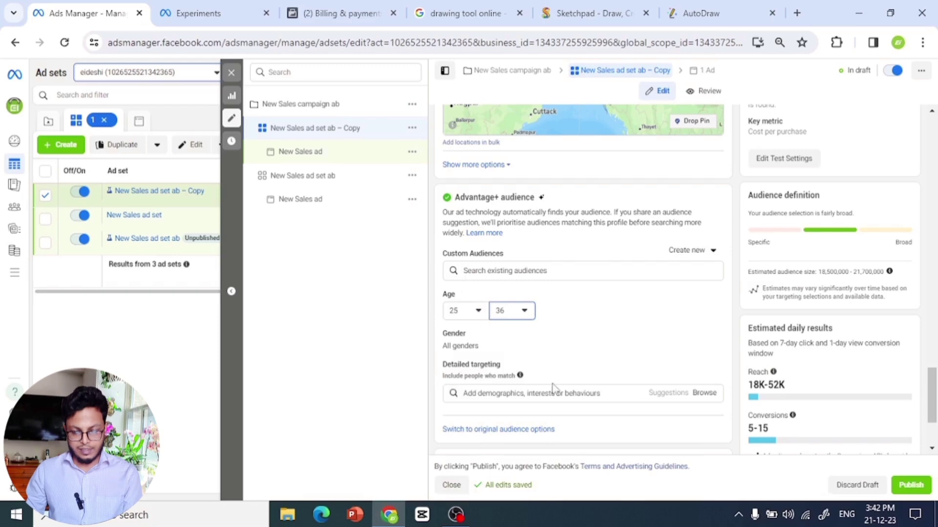
Publish New Sales ad set ab – Copy together with its A/B test and dismiss the publishing notification
{"action": "scroll", "coordinate": [562, 385], "scroll_direction": "down", "scroll_amount": 3}
{"action": "scroll", "coordinate": [531, 340], "scroll_direction": "up", "scroll_amount": 3}
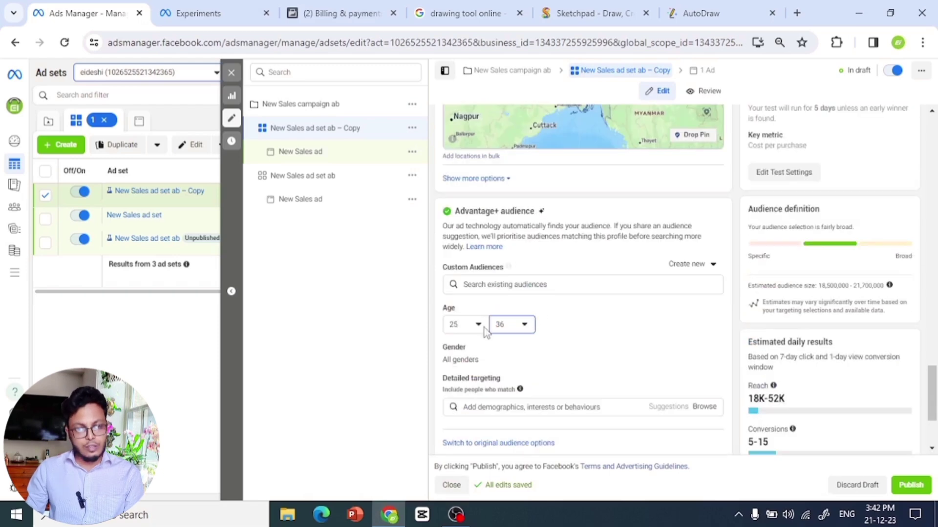
{"action": "left_click", "coordinate": [911, 484]}
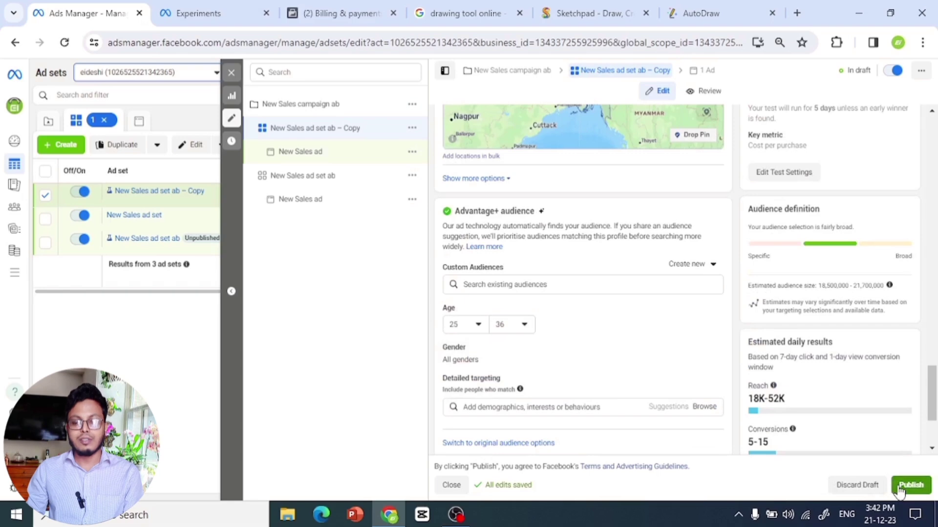
{"action": "left_click", "coordinate": [910, 485]}
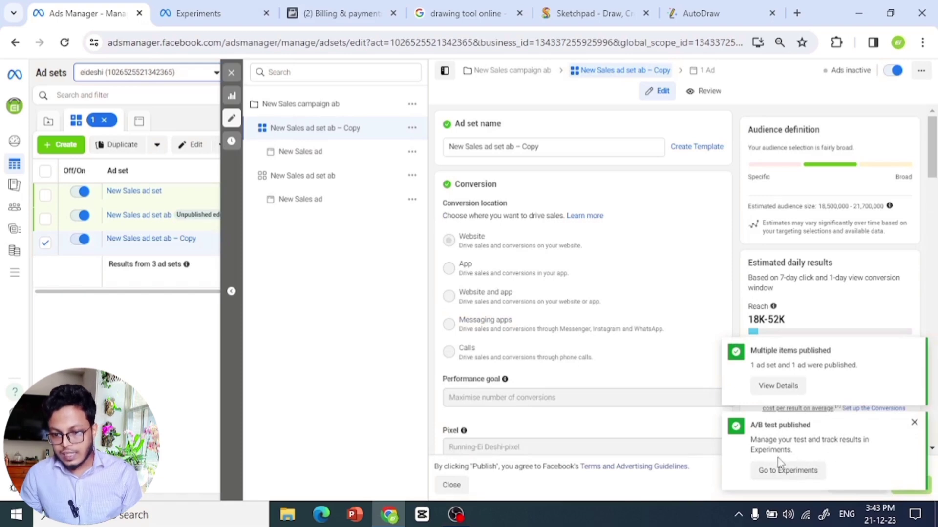
{"action": "left_click", "coordinate": [914, 422]}
Close the ad set editor, deselect the copied ad set and clear the campaign selection to list all ad sets
{"action": "left_click", "coordinate": [231, 72]}
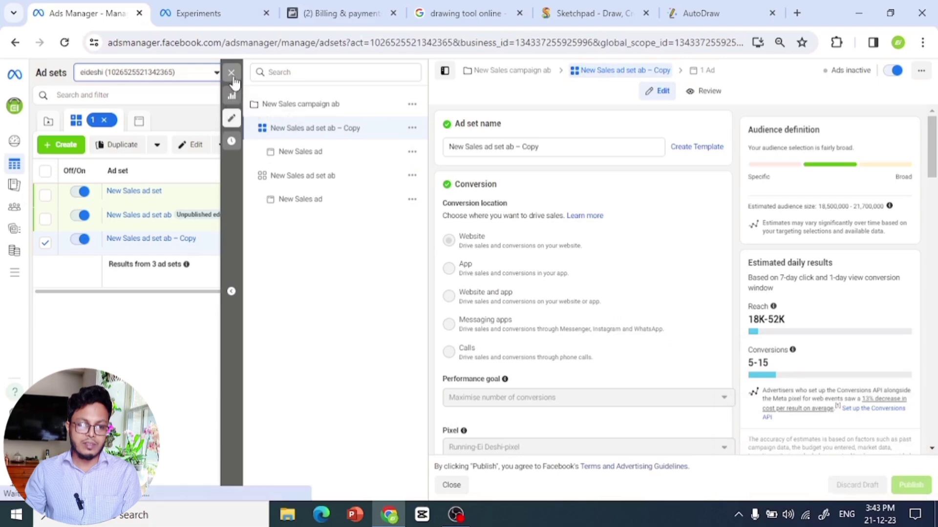
{"action": "left_click", "coordinate": [45, 243]}
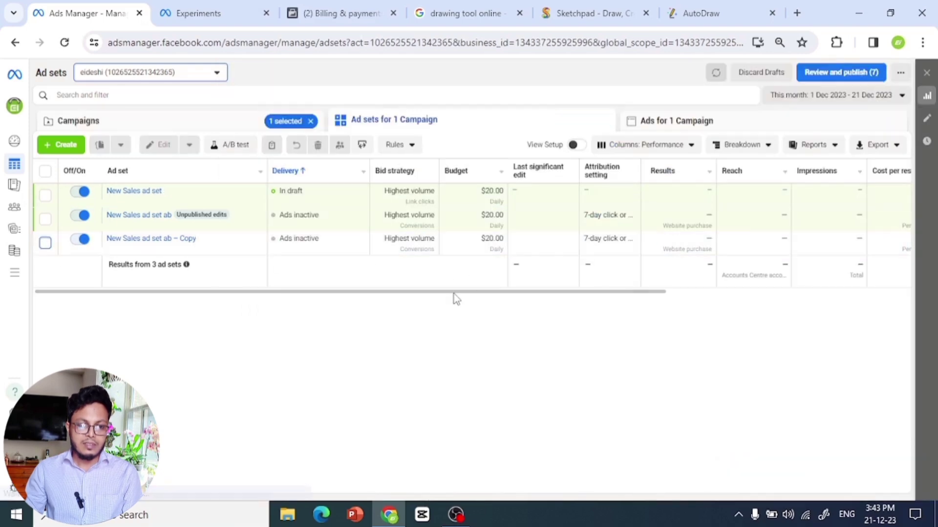
{"action": "left_click", "coordinate": [310, 121]}
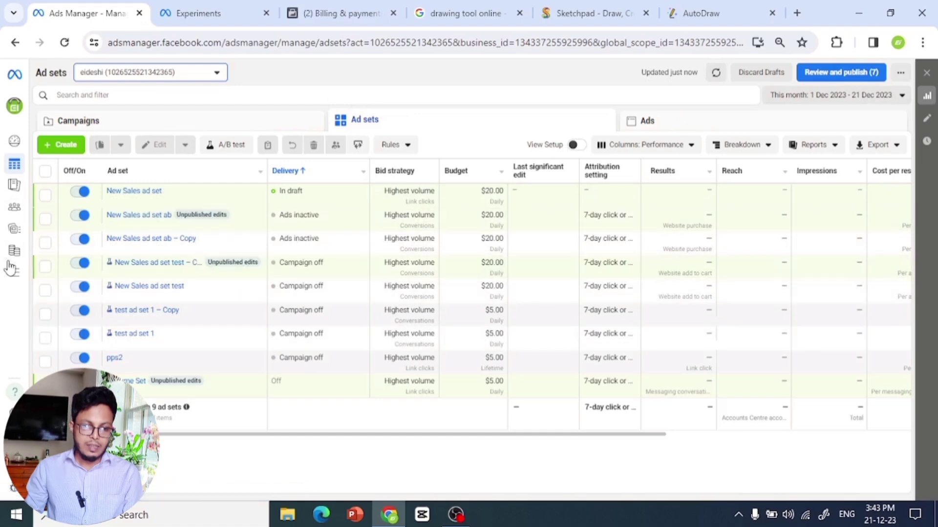
Open the Experiments tool from the full list of Meta business tools in a new browser tab
{"action": "mouse_move", "coordinate": [16, 274]}
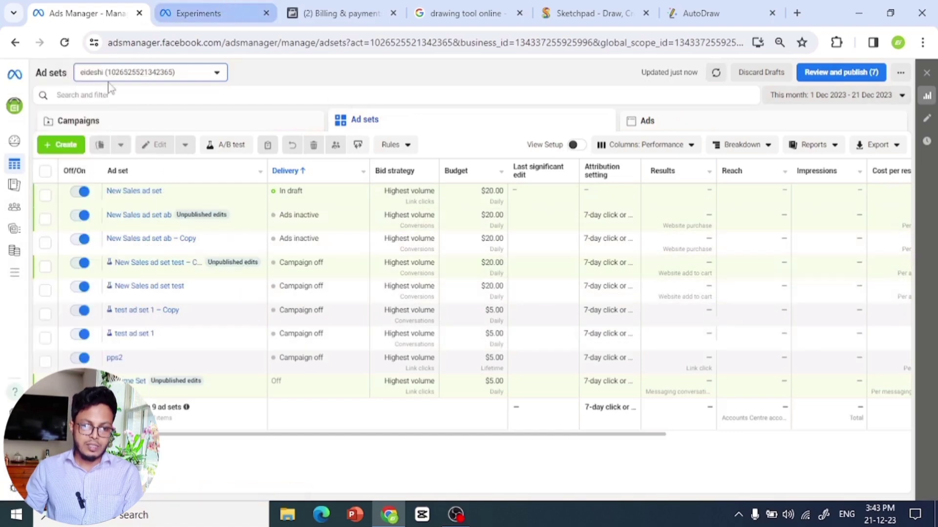
{"action": "left_click", "coordinate": [63, 273]}
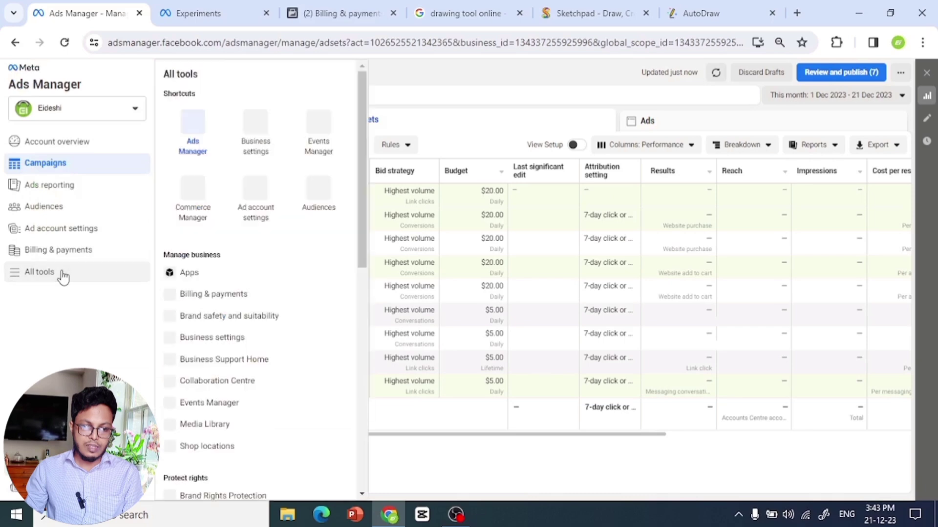
{"action": "scroll", "coordinate": [259, 352], "scroll_direction": "down", "scroll_amount": 5}
{"action": "scroll", "coordinate": [232, 384], "scroll_direction": "down", "scroll_amount": 3}
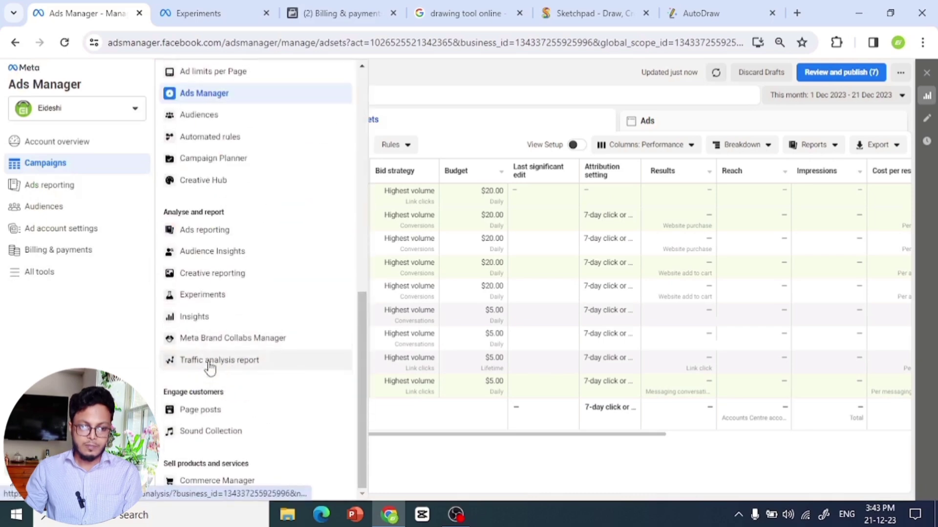
{"action": "right_click", "coordinate": [211, 295]}
{"action": "left_click", "coordinate": [293, 85]}
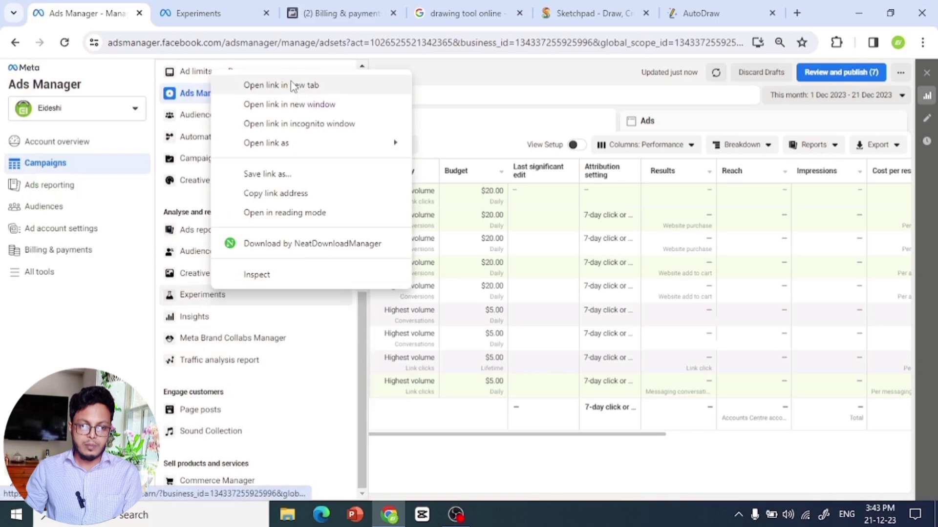
Look over the completed A/B test results in the already open Experiments page, and return to its test creation options
{"action": "left_click", "coordinate": [191, 14]}
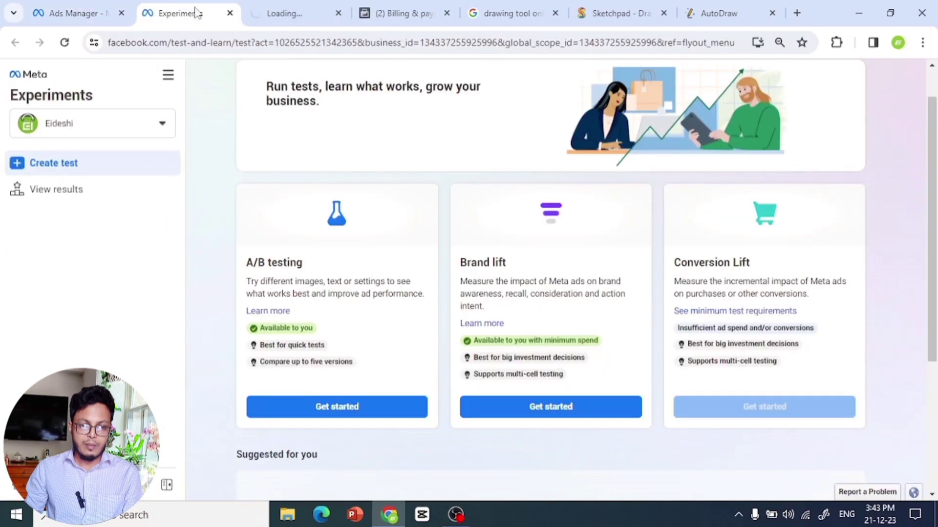
{"action": "left_click", "coordinate": [51, 198]}
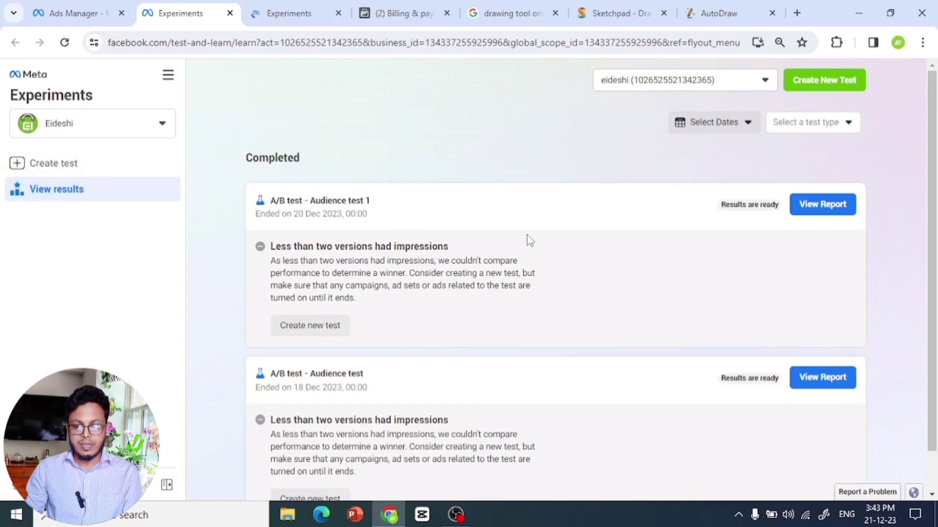
{"action": "scroll", "coordinate": [477, 356], "scroll_direction": "down", "scroll_amount": 1}
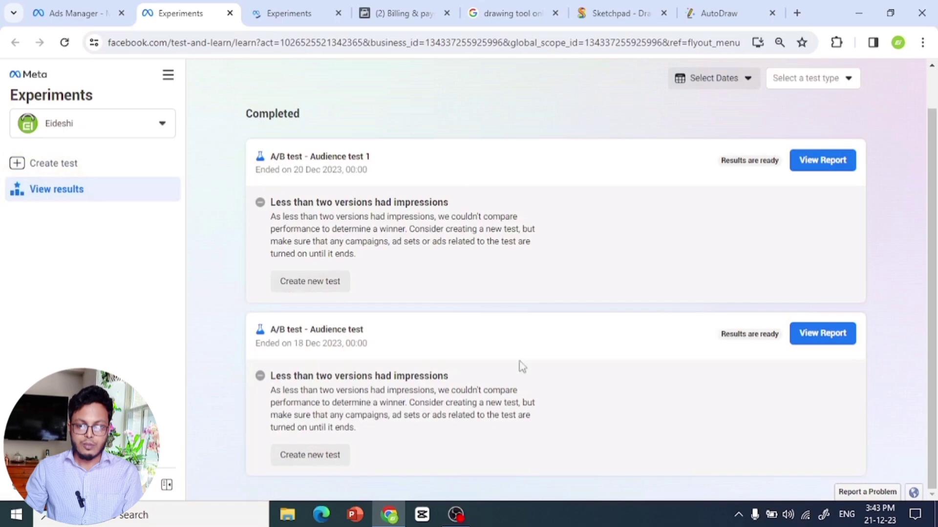
{"action": "left_click", "coordinate": [74, 162]}
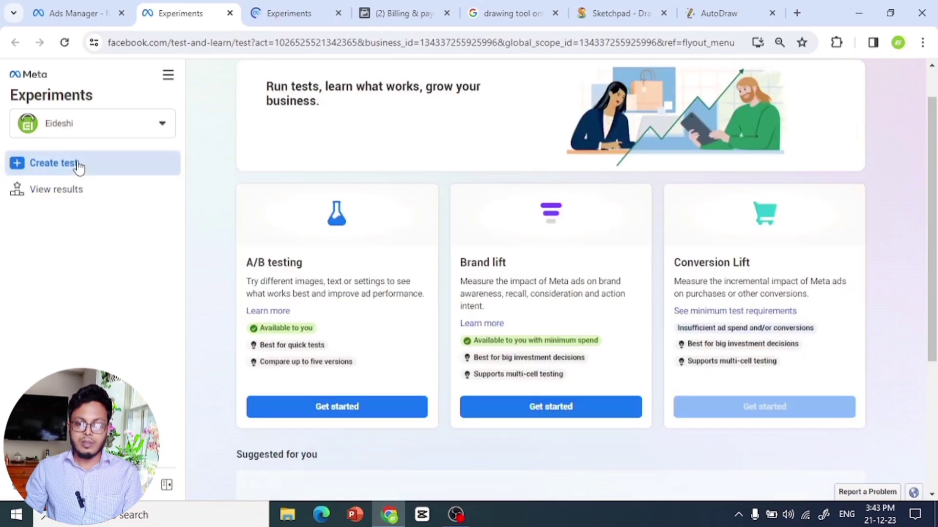